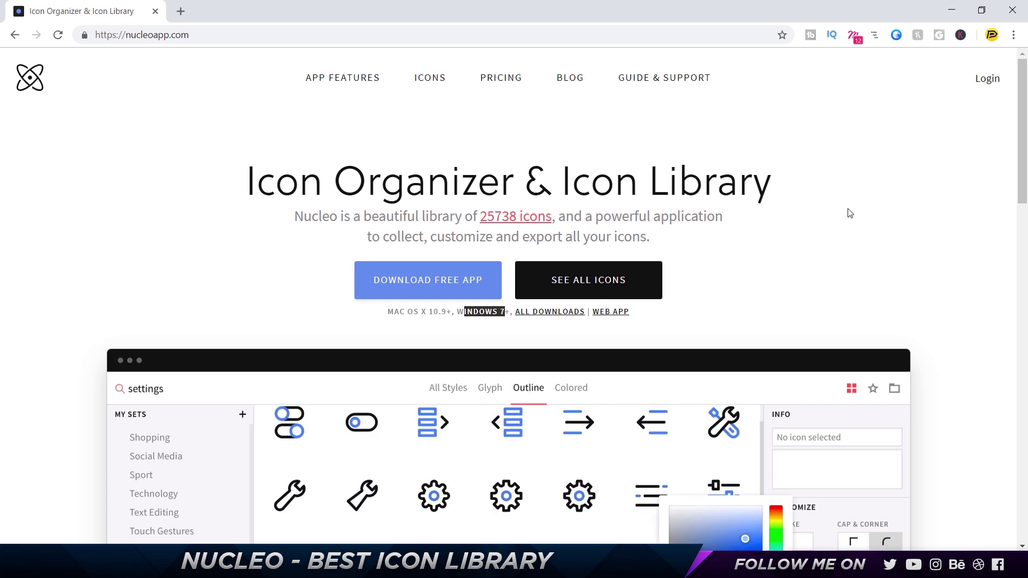
Highlight the supported operating systems text and scroll through the page
{"action": "left_click_drag", "start_coordinate": [388, 311], "coordinate": [498, 311]}
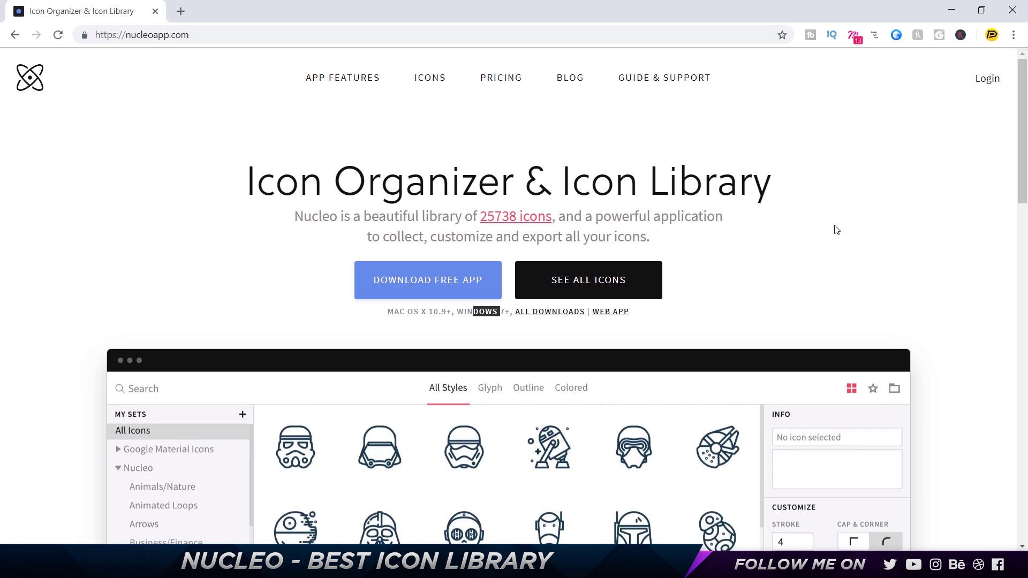
{"action": "scroll", "coordinate": [761, 203], "scroll_direction": "down", "scroll_amount": 2}
{"action": "scroll", "coordinate": [760, 203], "scroll_direction": "down", "scroll_amount": 2}
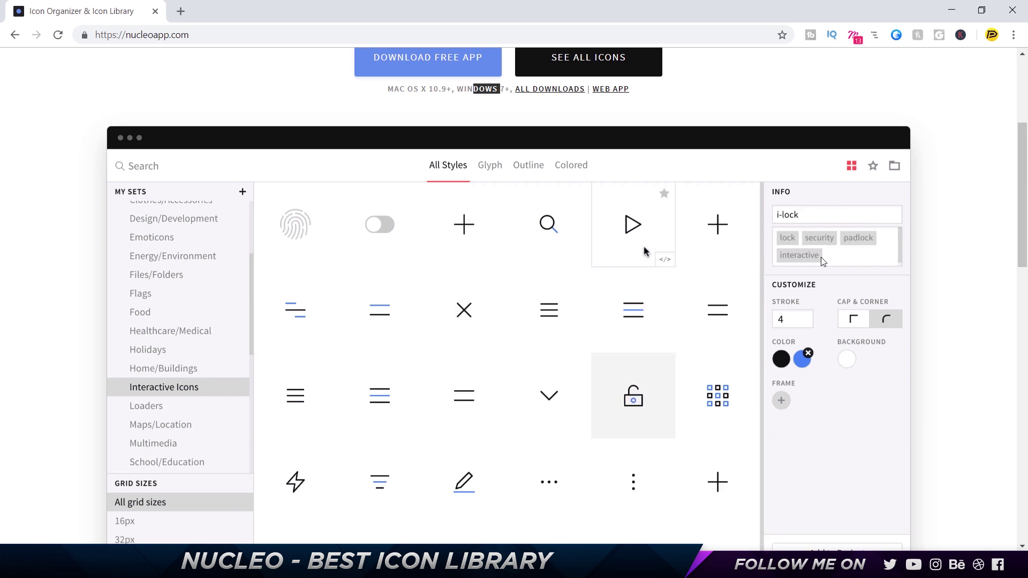
{"action": "scroll", "coordinate": [583, 362], "scroll_direction": "down", "scroll_amount": 5}
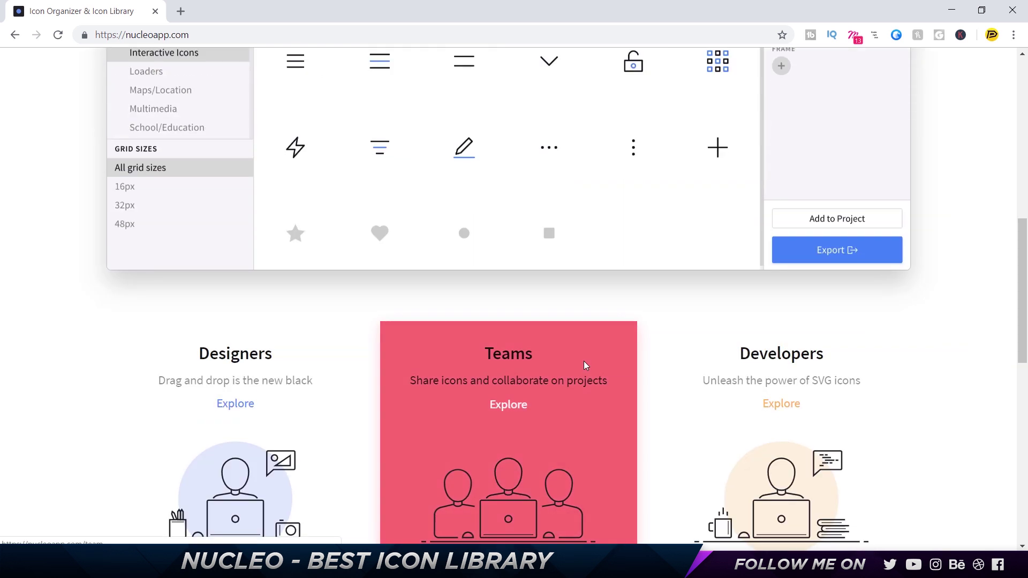
{"action": "scroll", "coordinate": [503, 284], "scroll_direction": "down", "scroll_amount": 2}
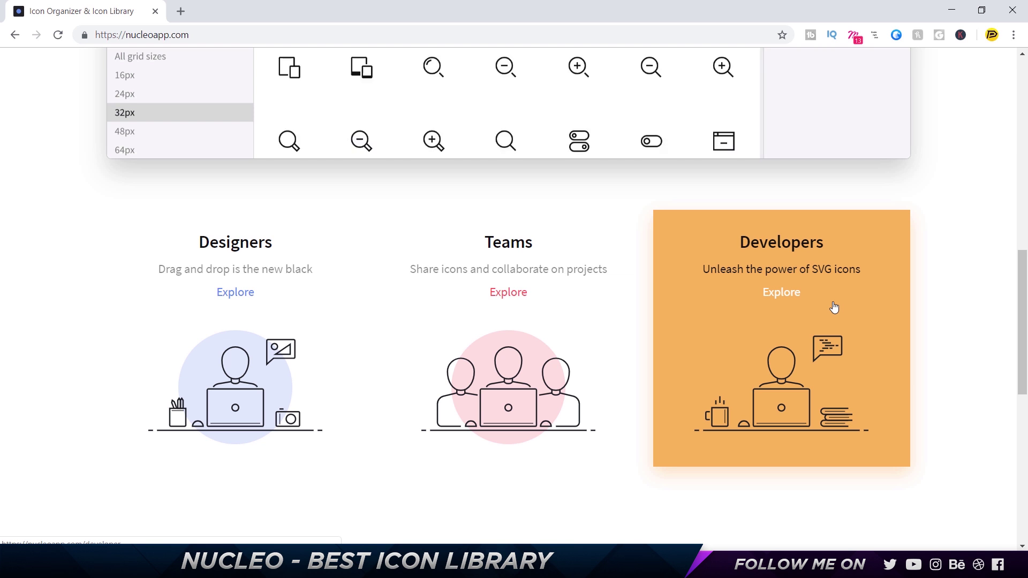
{"action": "scroll", "coordinate": [834, 307], "scroll_direction": "down", "scroll_amount": 2}
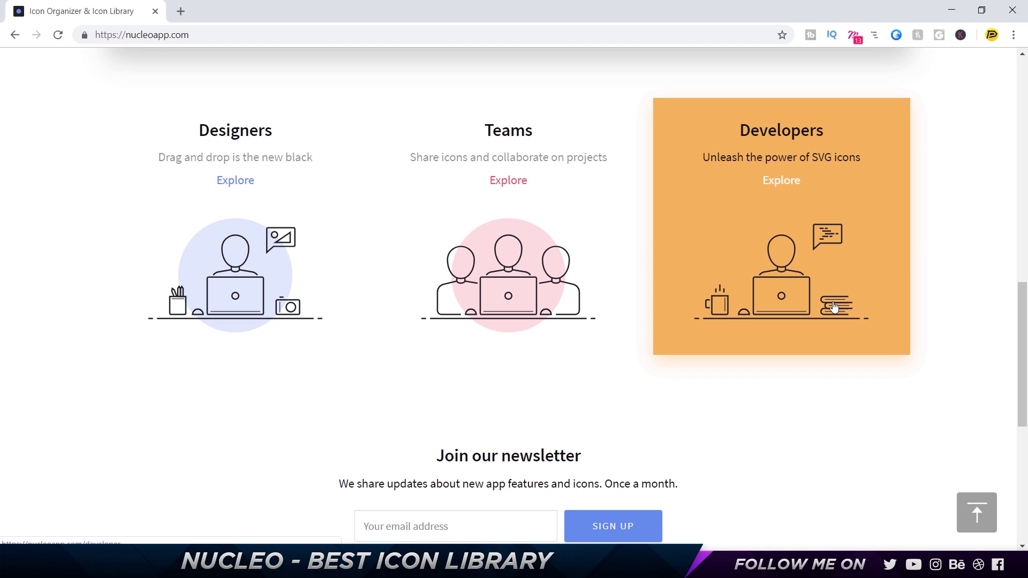
{"action": "scroll", "coordinate": [794, 230], "scroll_direction": "down", "scroll_amount": 7}
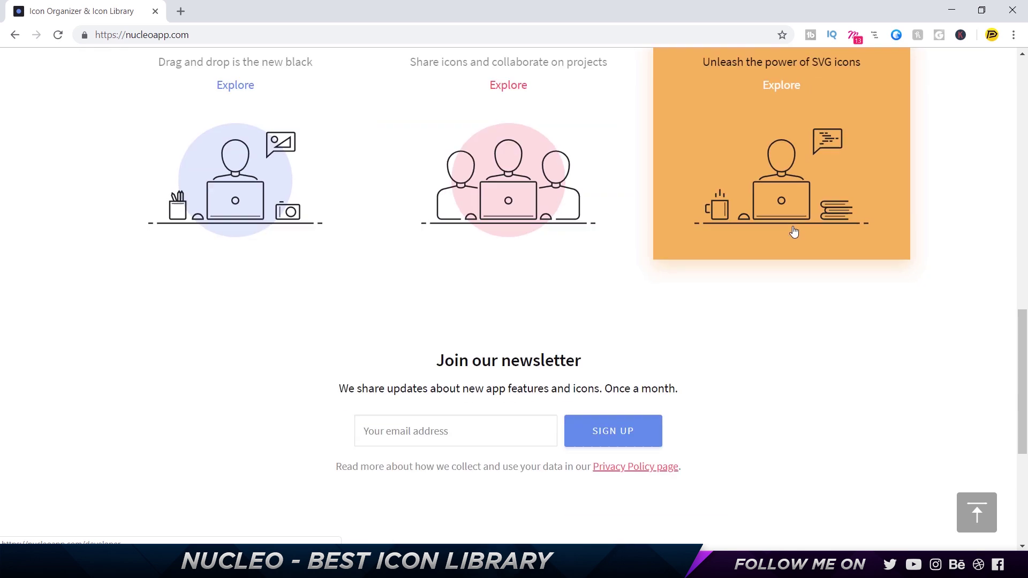
{"action": "scroll", "coordinate": [793, 229], "scroll_direction": "up", "scroll_amount": 20}
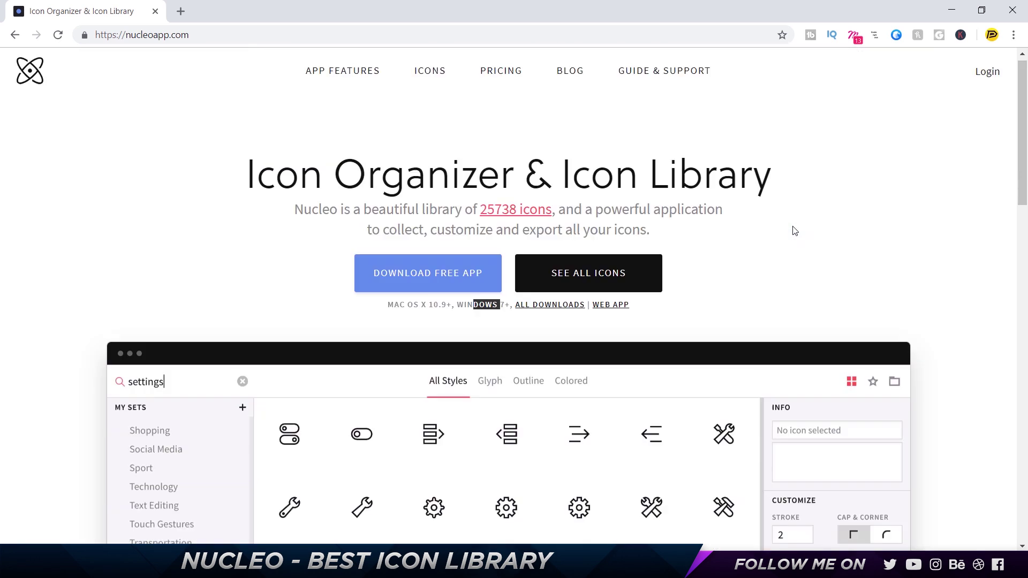
Open the Pricing page and highlight the Individual $99 plan's heading and a feature line
{"action": "left_click", "coordinate": [497, 80]}
{"action": "scroll", "coordinate": [517, 142], "scroll_direction": "down", "scroll_amount": 3}
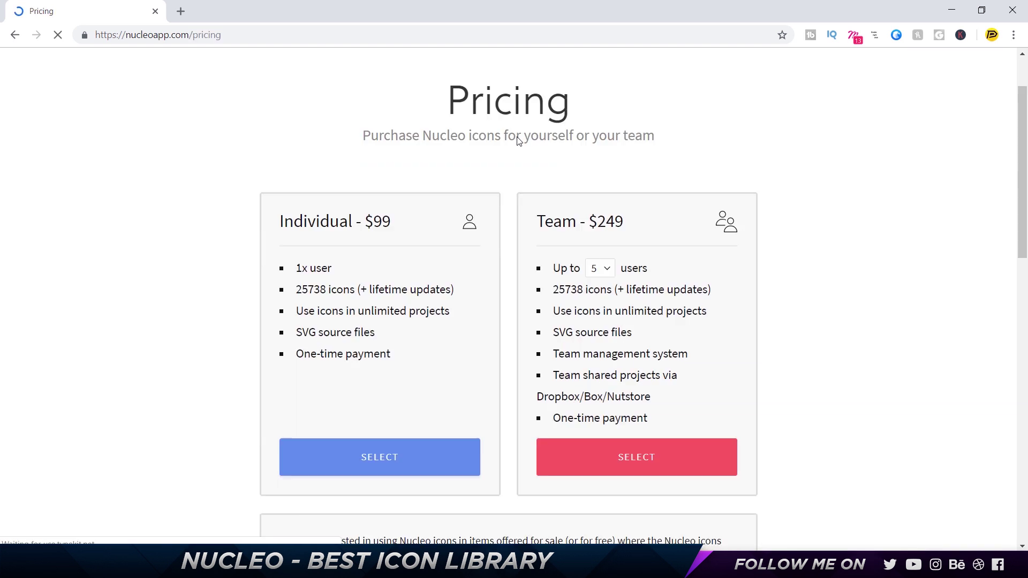
{"action": "left_click_drag", "start_coordinate": [285, 192], "coordinate": [411, 193]}
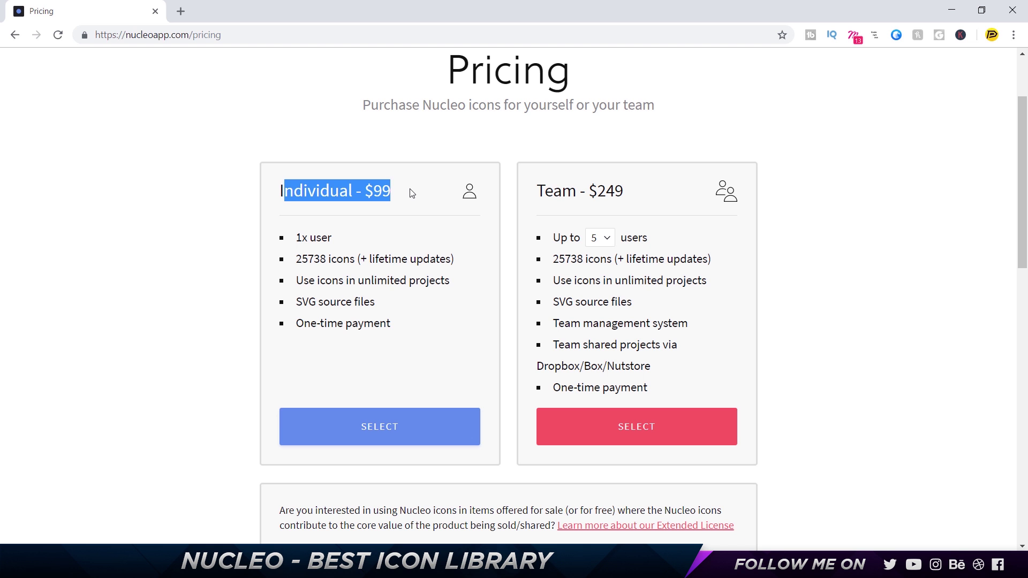
{"action": "left_click", "coordinate": [374, 189]}
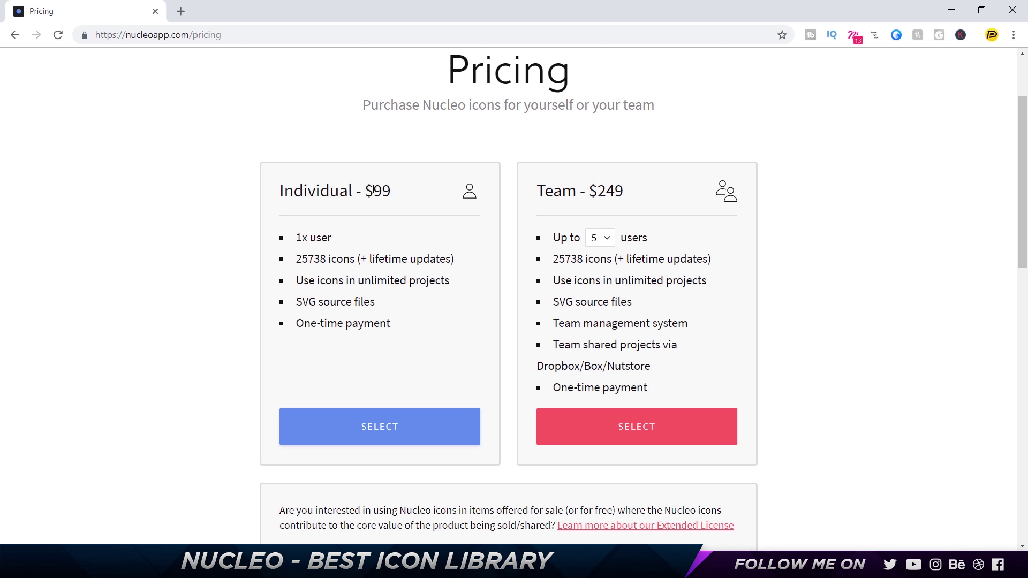
{"action": "left_click_drag", "start_coordinate": [307, 192], "coordinate": [353, 193]}
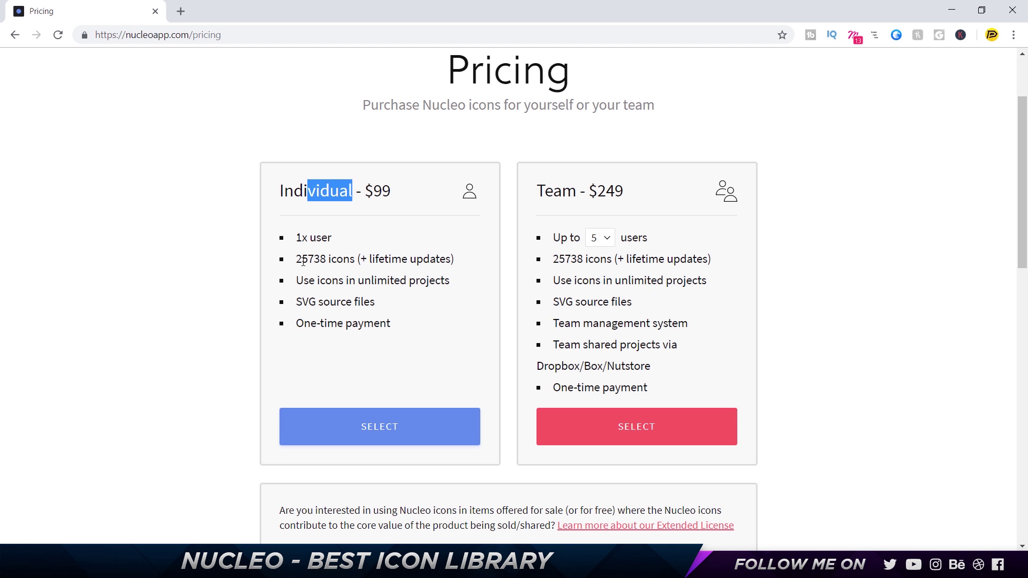
{"action": "left_click_drag", "start_coordinate": [297, 258], "coordinate": [403, 278]}
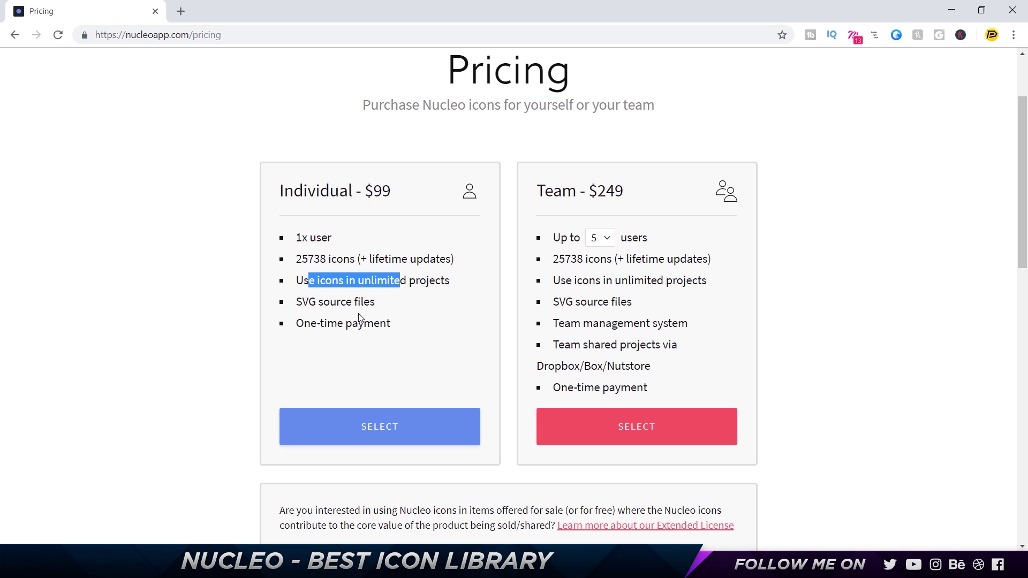
{"action": "scroll", "coordinate": [359, 317], "scroll_direction": "up", "scroll_amount": 2}
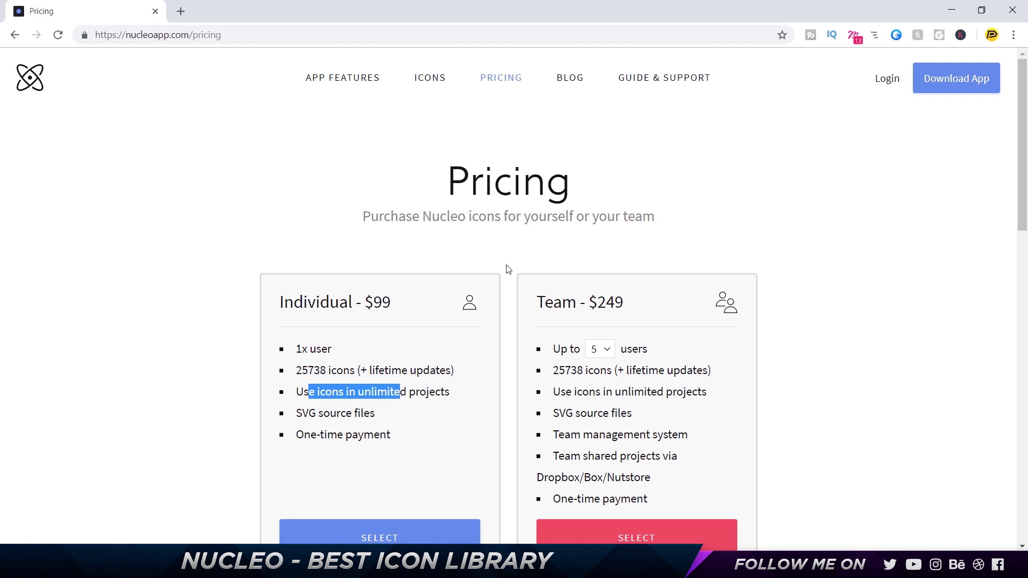
{"action": "scroll", "coordinate": [506, 268], "scroll_direction": "down", "scroll_amount": 2}
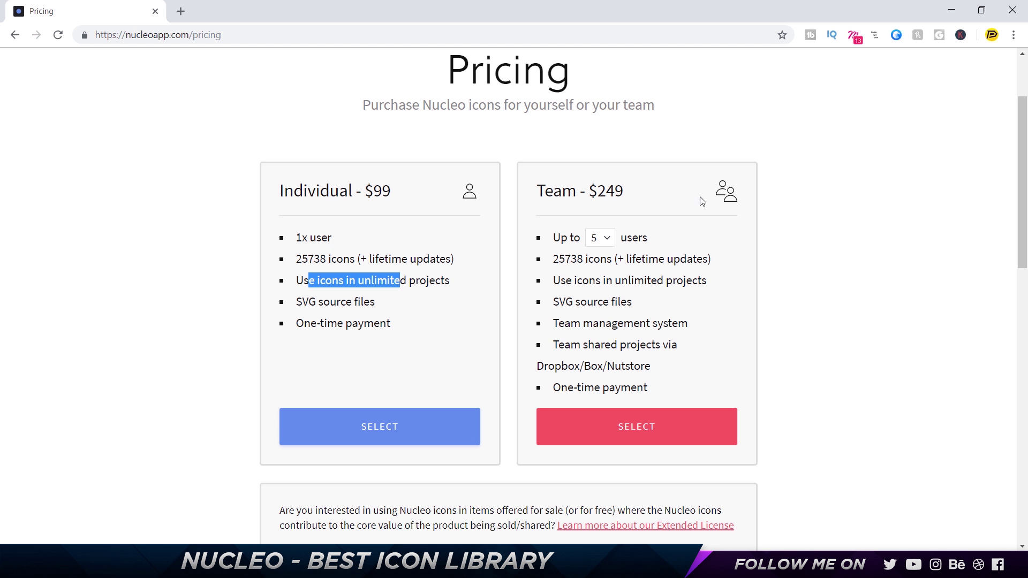
Check the Team plan's user-count options, keep 5 users, and scroll through the page
{"action": "left_click", "coordinate": [591, 238]}
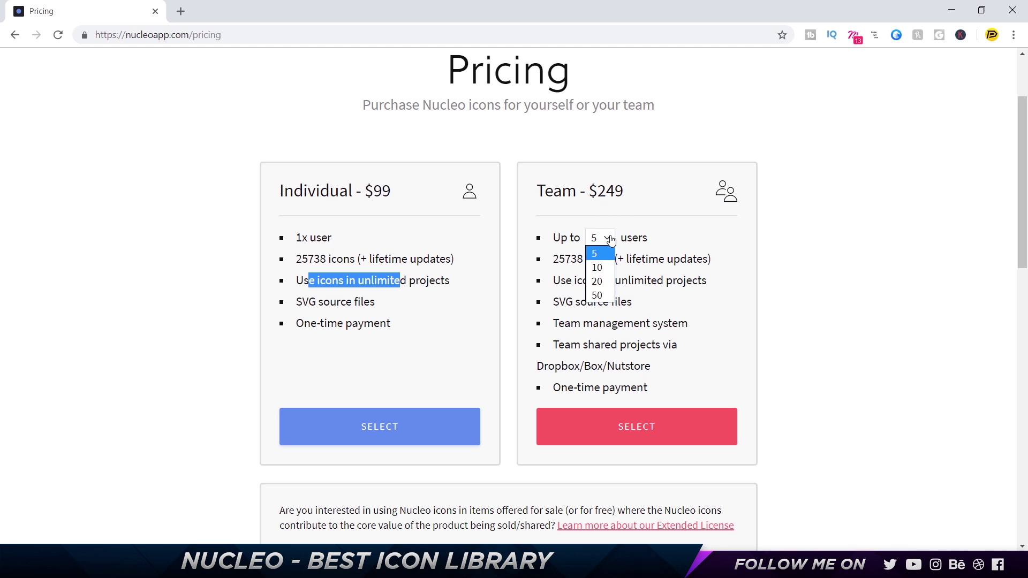
{"action": "left_click", "coordinate": [659, 224]}
{"action": "scroll", "coordinate": [659, 224], "scroll_direction": "down", "scroll_amount": 2}
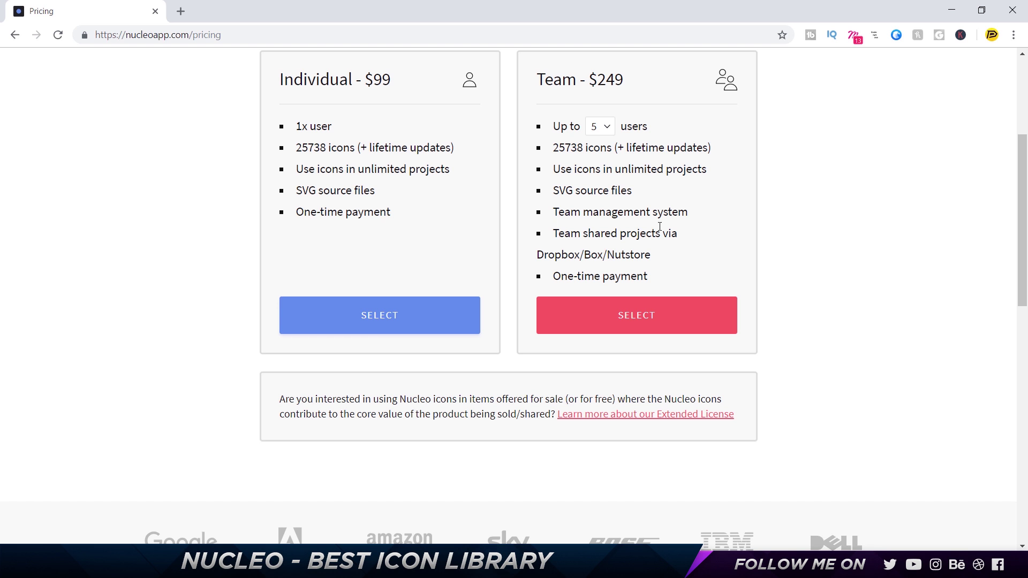
{"action": "scroll", "coordinate": [660, 226], "scroll_direction": "down", "scroll_amount": 2}
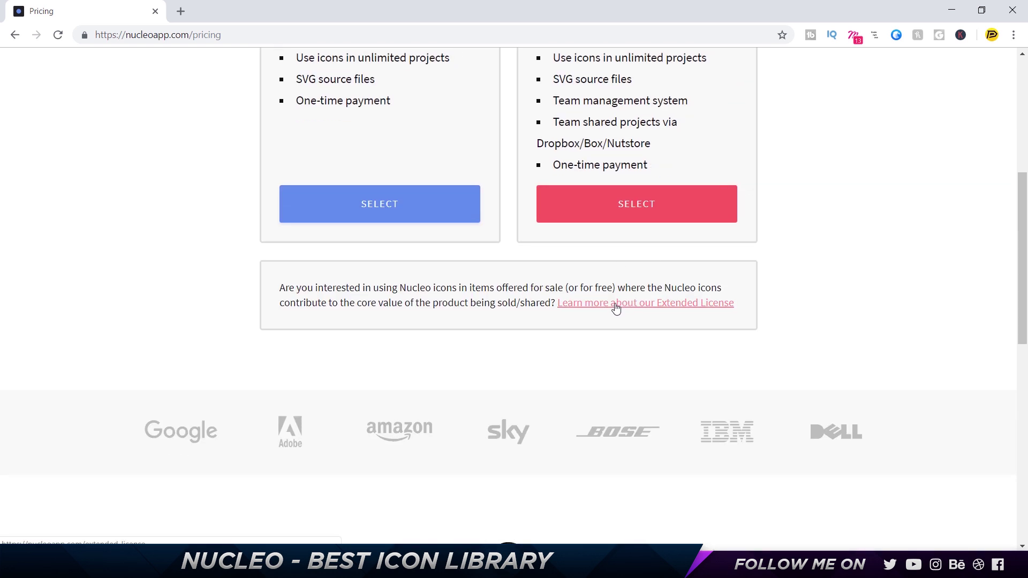
{"action": "scroll", "coordinate": [616, 310], "scroll_direction": "down", "scroll_amount": 2}
{"action": "scroll", "coordinate": [616, 307], "scroll_direction": "down", "scroll_amount": 6}
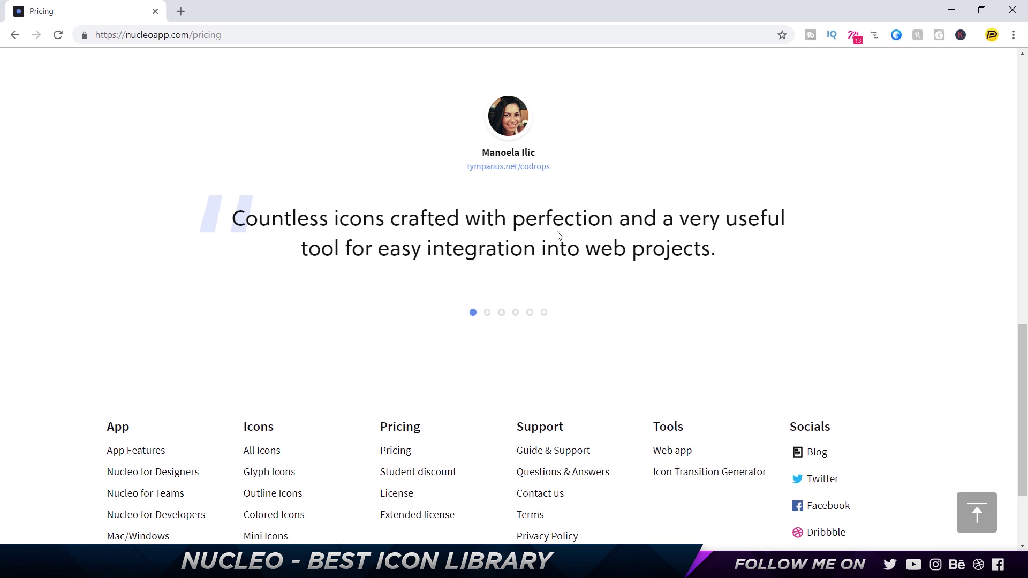
{"action": "scroll", "coordinate": [557, 236], "scroll_direction": "up", "scroll_amount": 10}
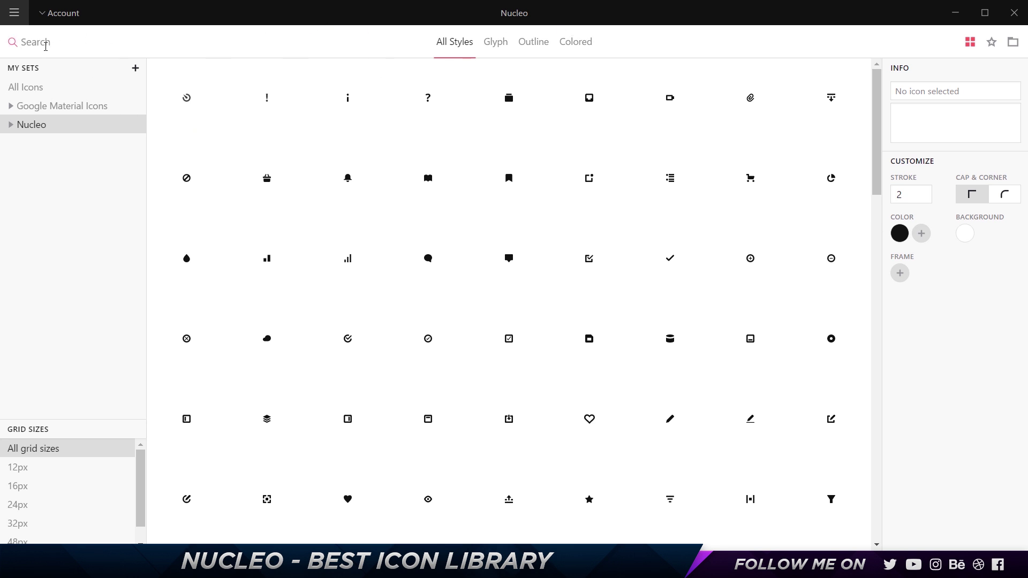
Search the library for 'Search' and browse the magnifier, filter and eye results
{"action": "type", "text": "Search"}
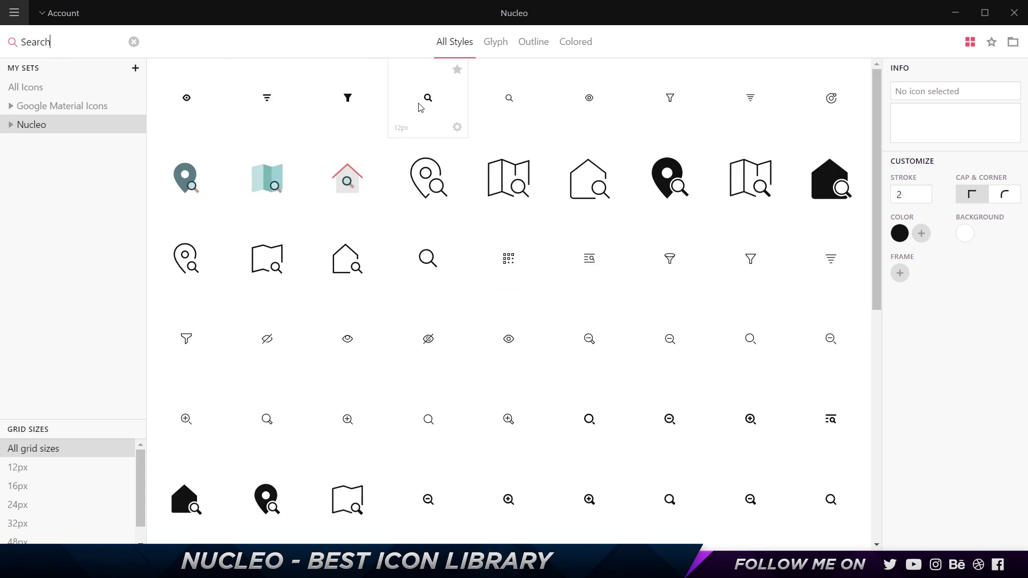
{"action": "scroll", "coordinate": [466, 307], "scroll_direction": "down", "scroll_amount": 8}
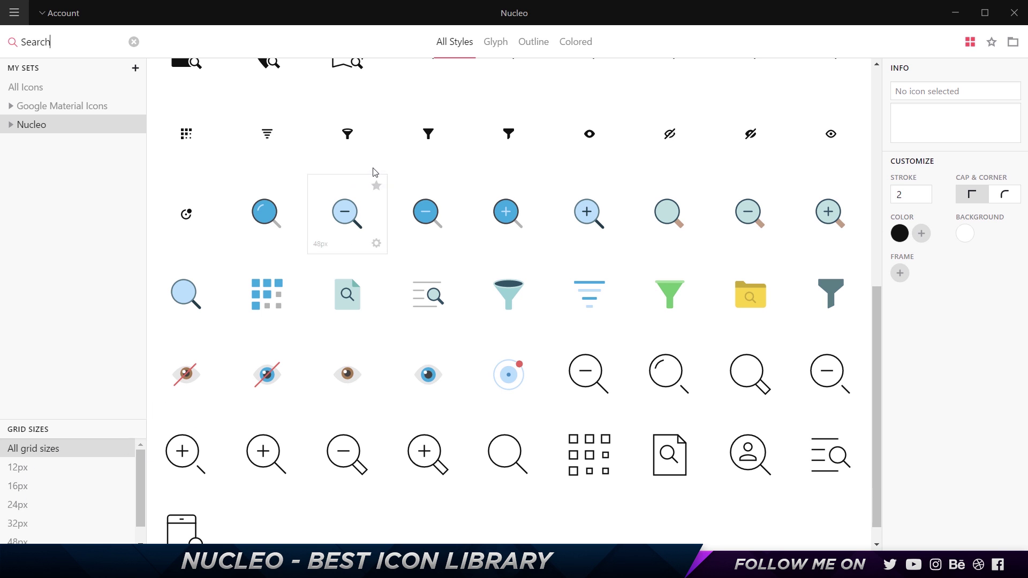
{"action": "scroll", "coordinate": [500, 351], "scroll_direction": "up", "scroll_amount": 5}
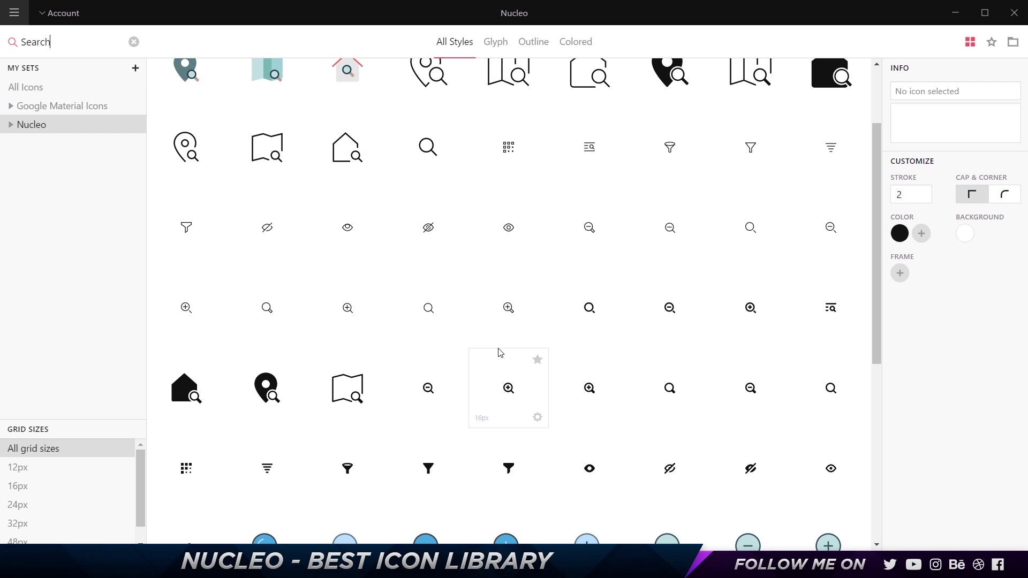
{"action": "scroll", "coordinate": [500, 354], "scroll_direction": "down", "scroll_amount": 2}
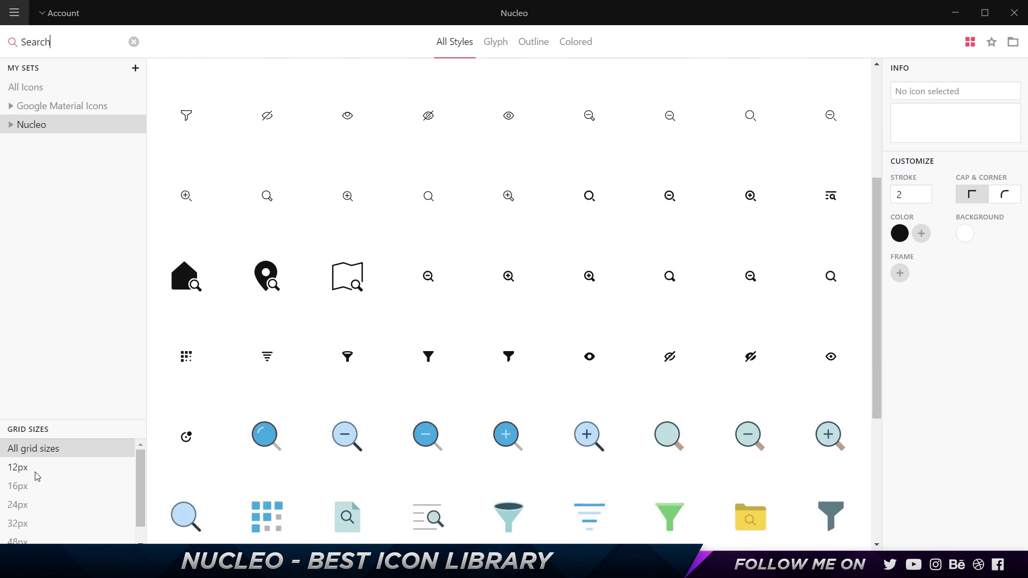
Cycle the grid size filter through 16px, 32px and 24px, ending on 48px
{"action": "left_click", "coordinate": [41, 487]}
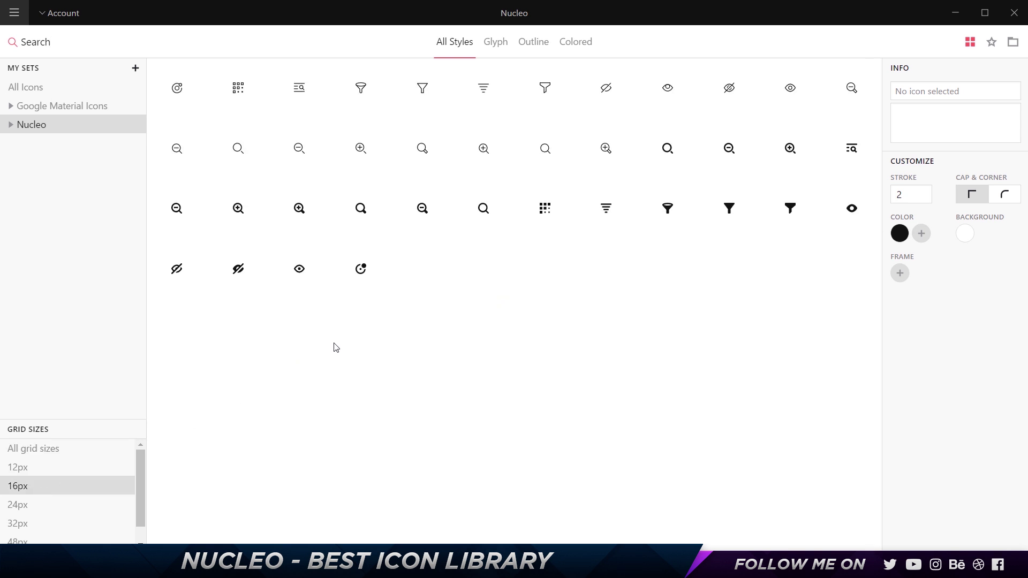
{"action": "left_click", "coordinate": [63, 523]}
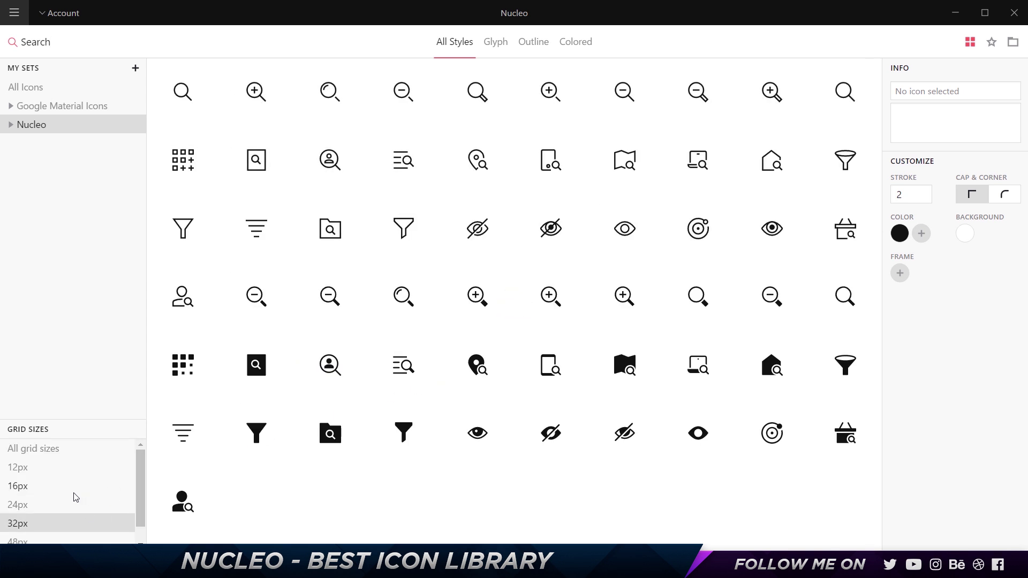
{"action": "left_click", "coordinate": [50, 504]}
{"action": "left_click", "coordinate": [32, 540]}
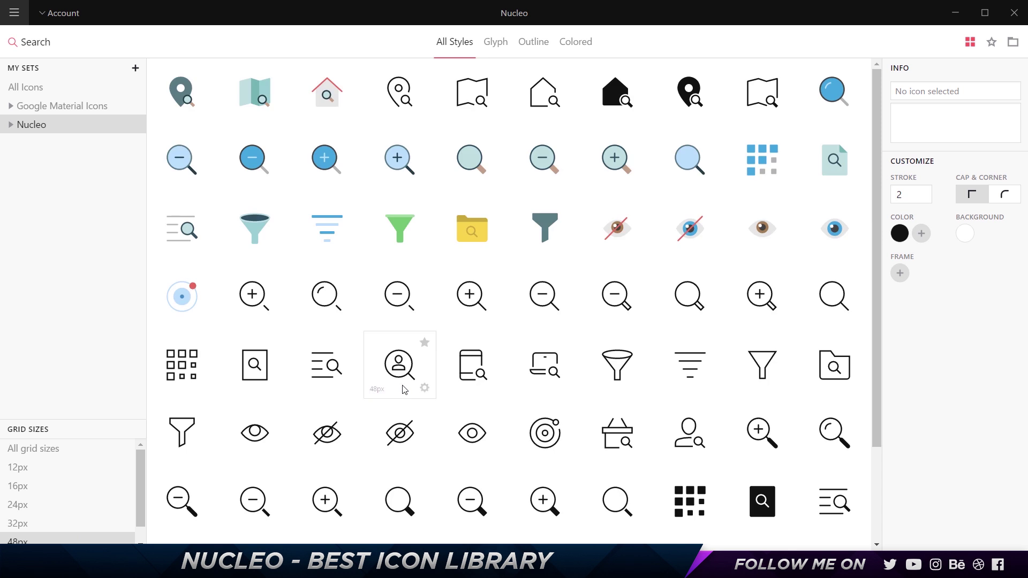
Try the Glyph, Outline and Colored style filters, then return to All Styles
{"action": "left_click", "coordinate": [499, 45]}
{"action": "left_click", "coordinate": [538, 43]}
{"action": "left_click", "coordinate": [585, 48]}
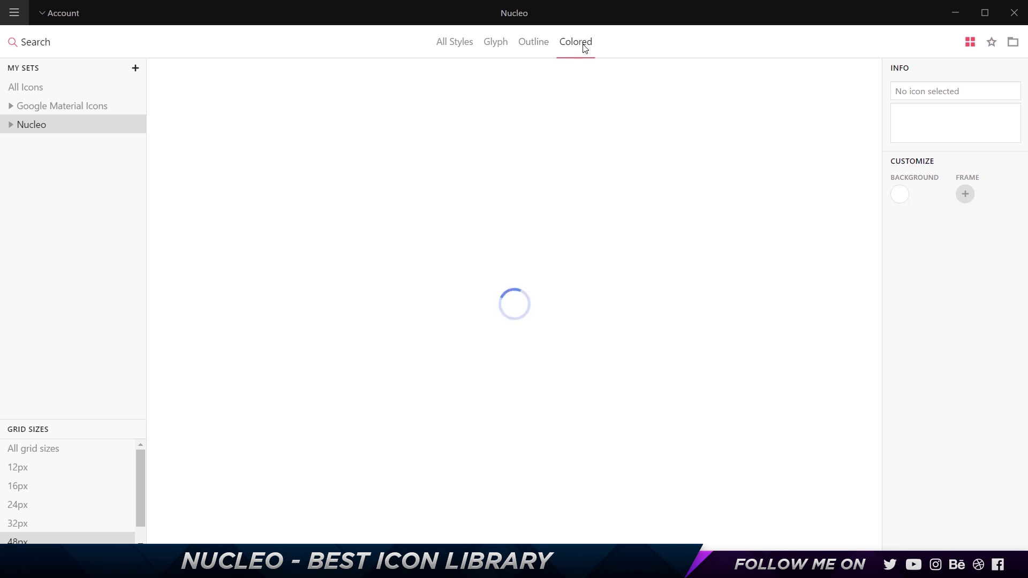
{"action": "left_click", "coordinate": [533, 47]}
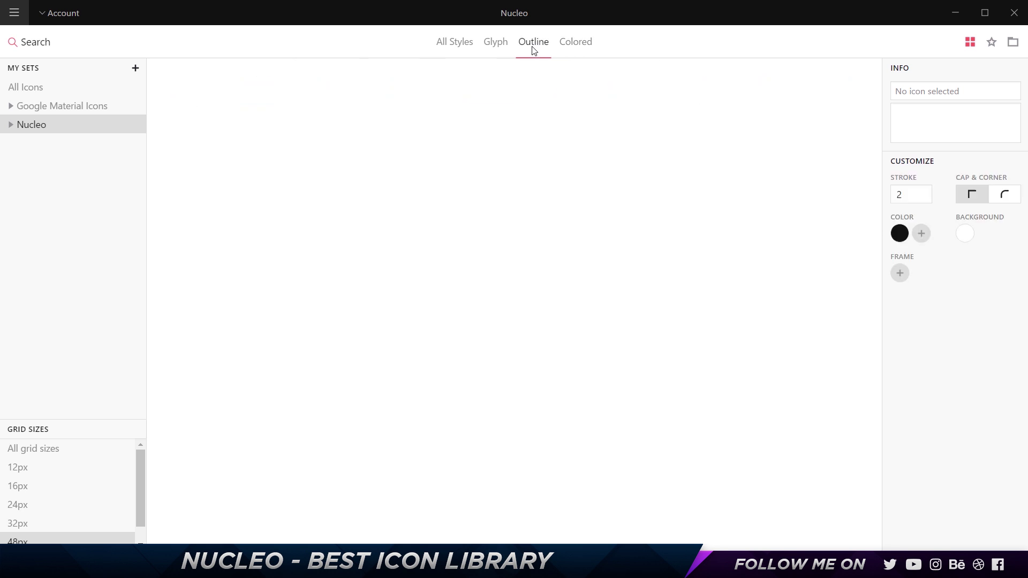
{"action": "left_click", "coordinate": [496, 41]}
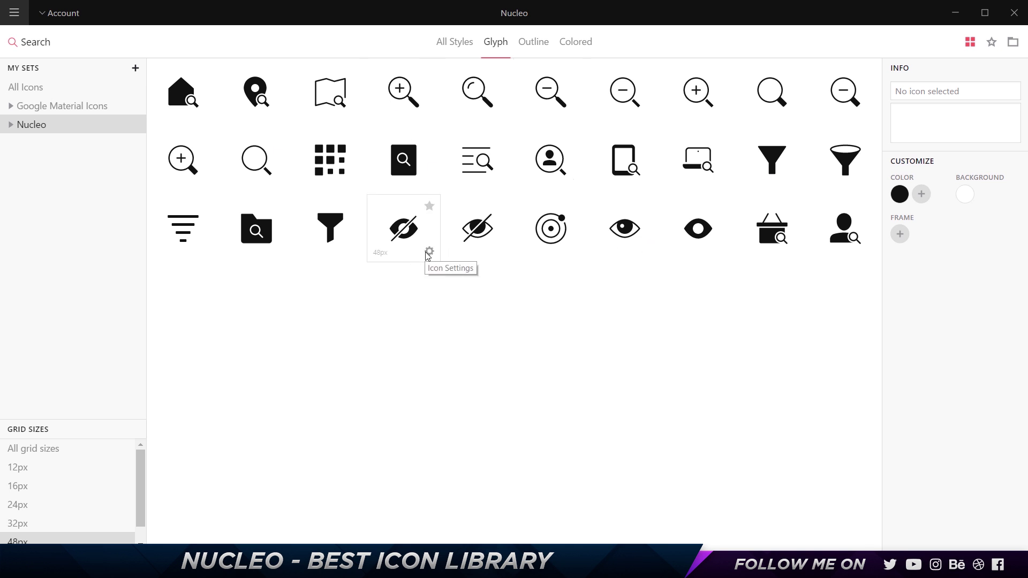
{"action": "left_click", "coordinate": [454, 41]}
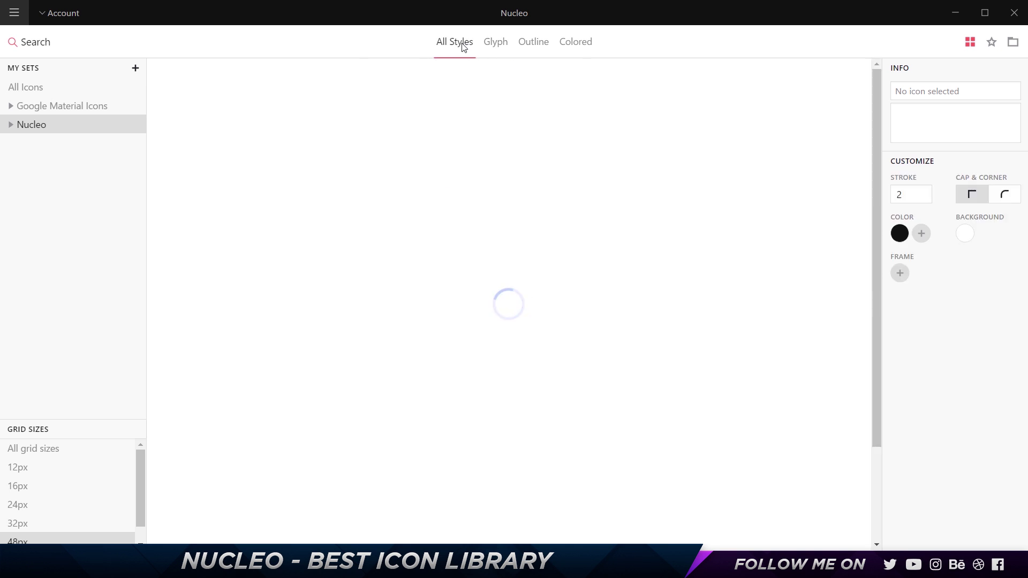
Drag out the magnifier-zoom-out icon and inspect the outline version's name
{"action": "mouse_move", "coordinate": [556, 167]}
{"action": "left_mouse_down"}
{"action": "mouse_move", "coordinate": [611, 206]}
{"action": "mouse_move", "coordinate": [698, 173]}
{"action": "mouse_move", "coordinate": [825, 149]}
{"action": "mouse_move", "coordinate": [802, 94]}
{"action": "mouse_move", "coordinate": [579, 195]}
{"action": "mouse_move", "coordinate": [244, 245]}
{"action": "mouse_move", "coordinate": [580, 146]}
{"action": "mouse_move", "coordinate": [791, 194]}
{"action": "mouse_move", "coordinate": [857, 107]}
{"action": "mouse_move", "coordinate": [964, 182]}
{"action": "mouse_move", "coordinate": [672, 179]}
{"action": "mouse_move", "coordinate": [552, 166]}
{"action": "left_mouse_up"}
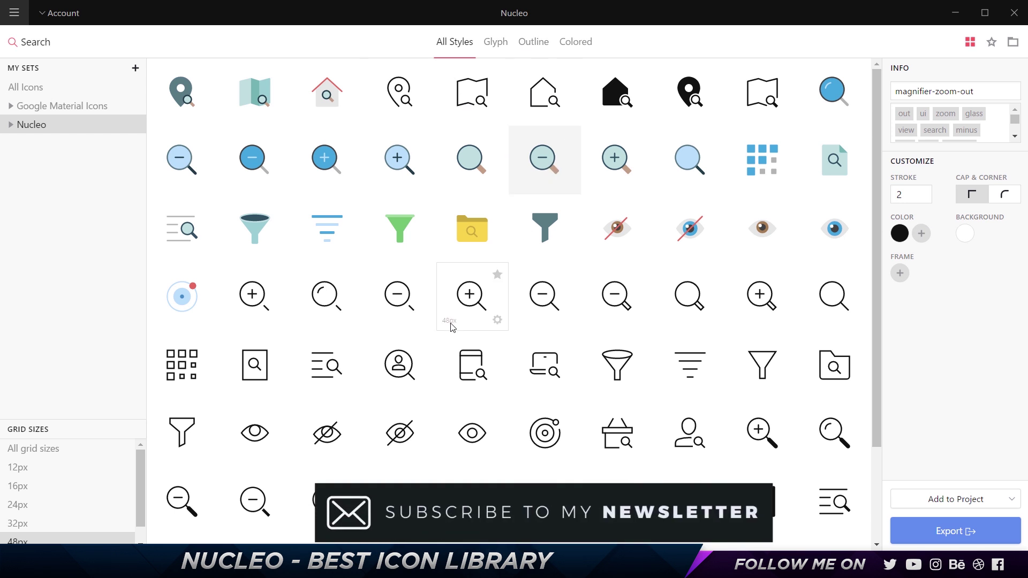
{"action": "left_click", "coordinate": [370, 295]}
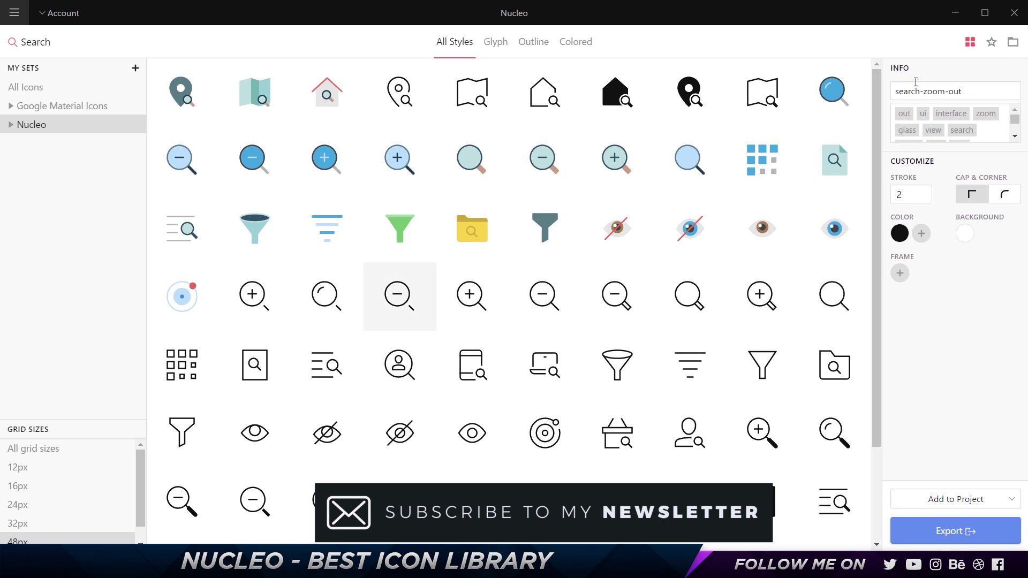
{"action": "left_click_drag", "start_coordinate": [899, 92], "coordinate": [958, 92]}
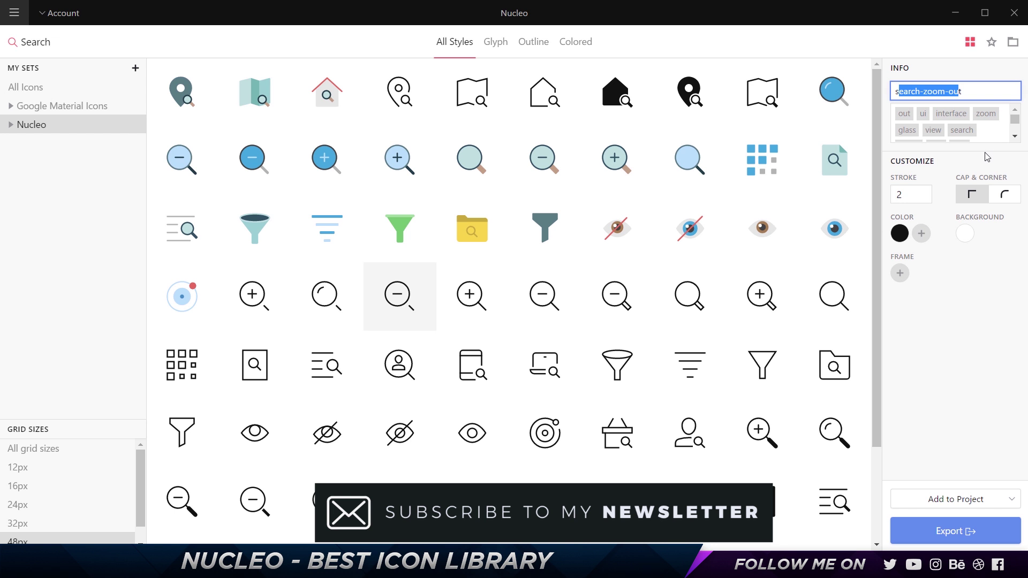
{"action": "scroll", "coordinate": [1000, 134], "scroll_direction": "down", "scroll_amount": 2}
Search for 'reduce' and open the magnifier-zoom-out icon's details
{"action": "left_click", "coordinate": [80, 45]}
{"action": "type", "text": "reduce"}
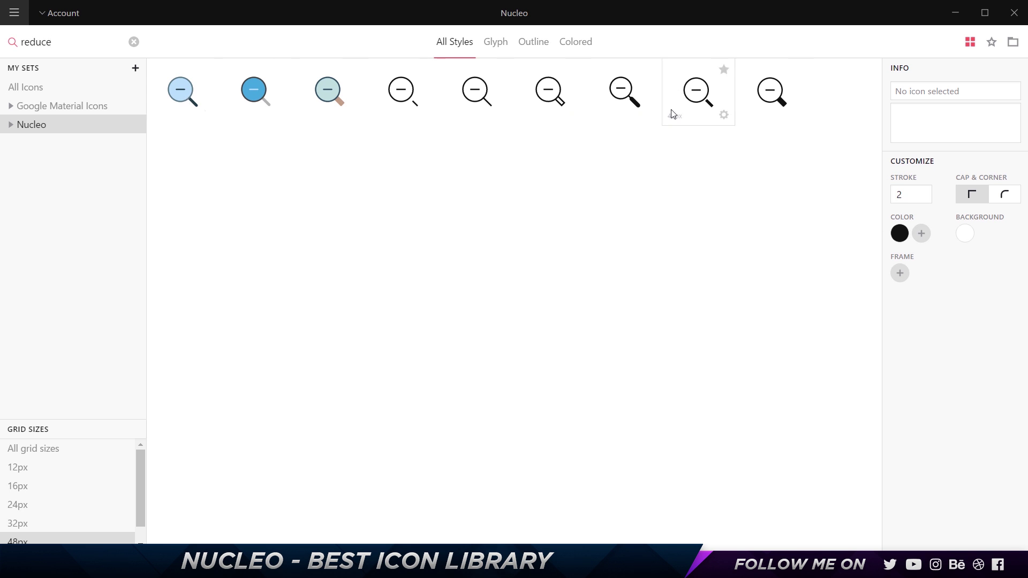
{"action": "left_click", "coordinate": [780, 106]}
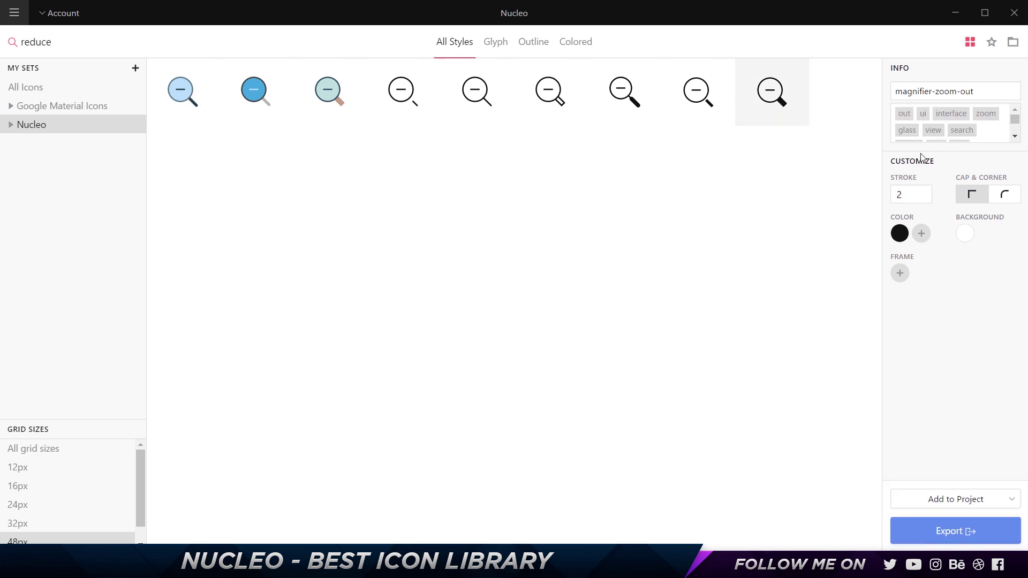
{"action": "scroll", "coordinate": [994, 134], "scroll_direction": "down", "scroll_amount": 1}
Add a 'minus' tag to the icon, add it to the search, then select the query
{"action": "left_click", "coordinate": [988, 140]}
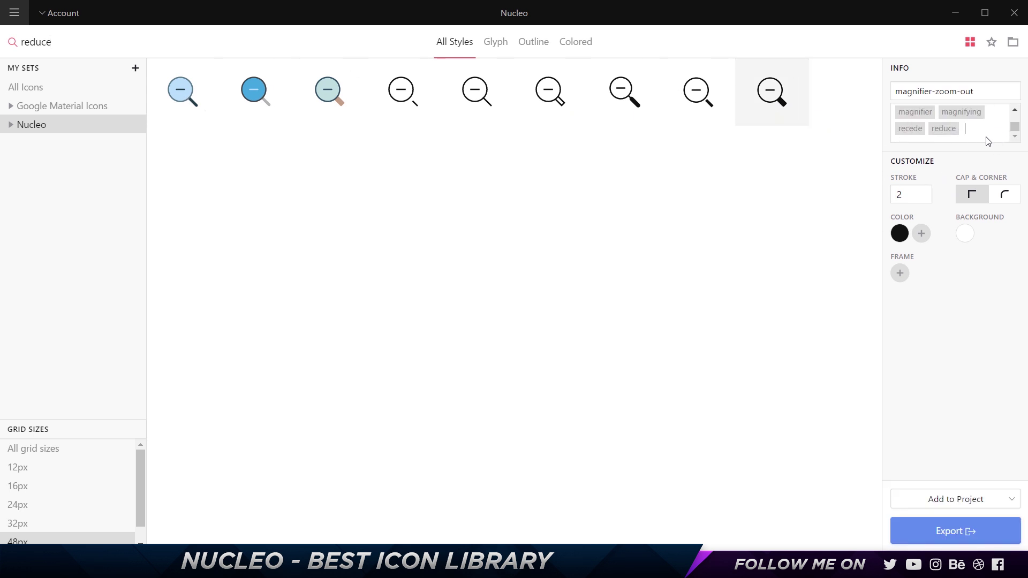
{"action": "type", "text": "min"}
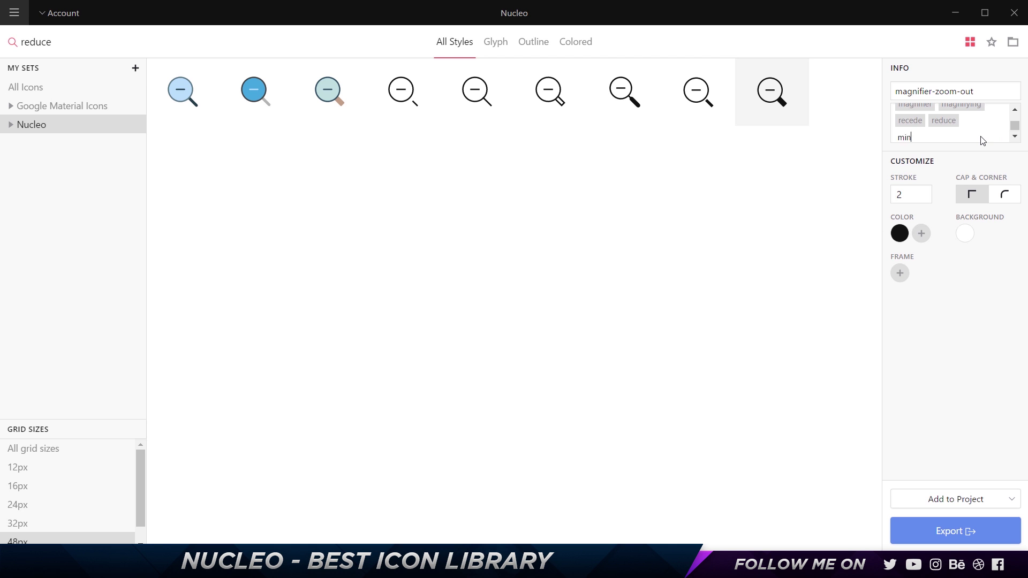
{"action": "type", "text": "us"}
{"action": "key", "text": "Return"}
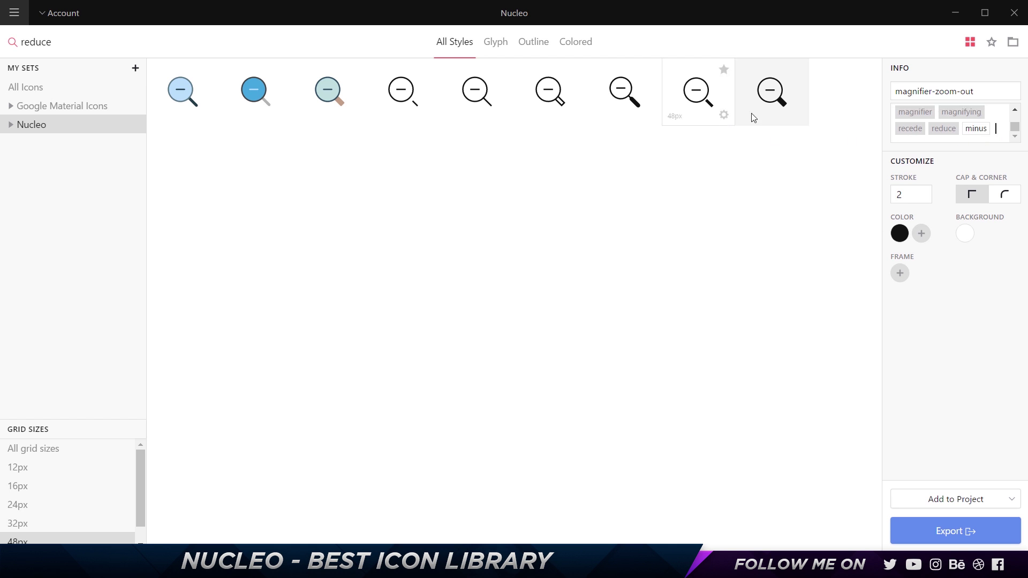
{"action": "left_click", "coordinate": [981, 131]}
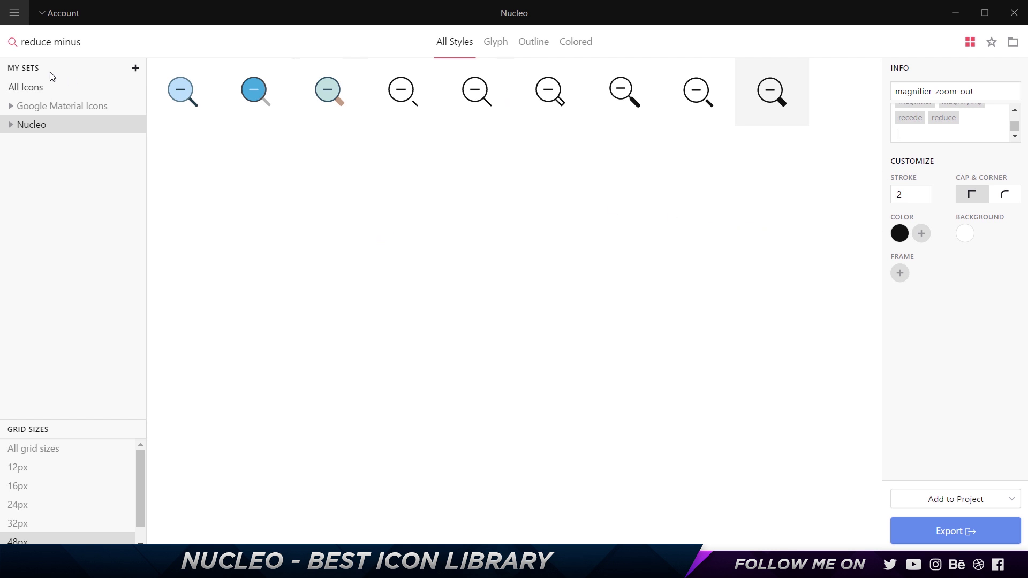
{"action": "triple_click", "coordinate": [90, 41]}
Clear the search, show All Icons, and select the outline star-rate icon
{"action": "key", "text": "BackSpace"}
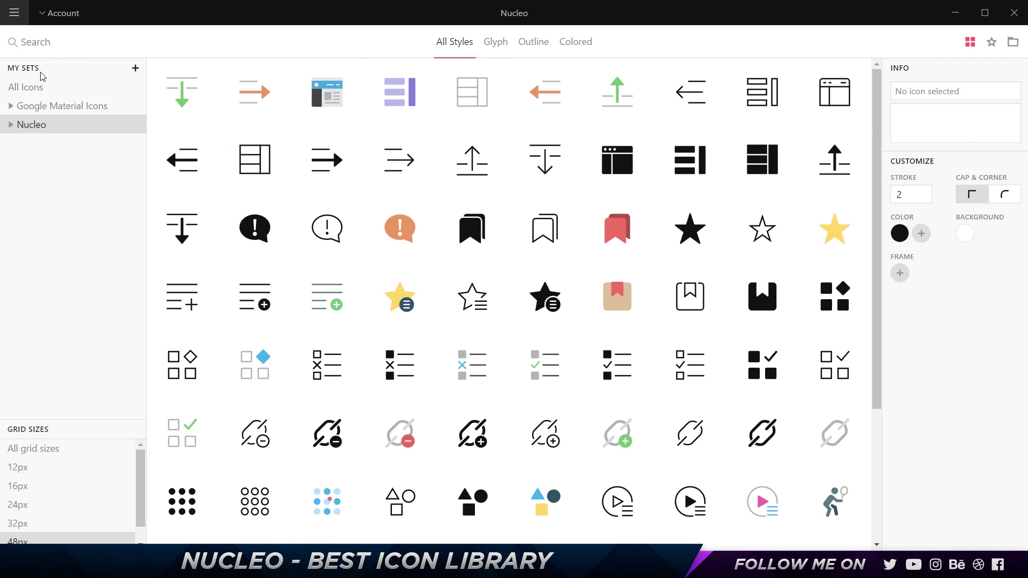
{"action": "left_click", "coordinate": [34, 88]}
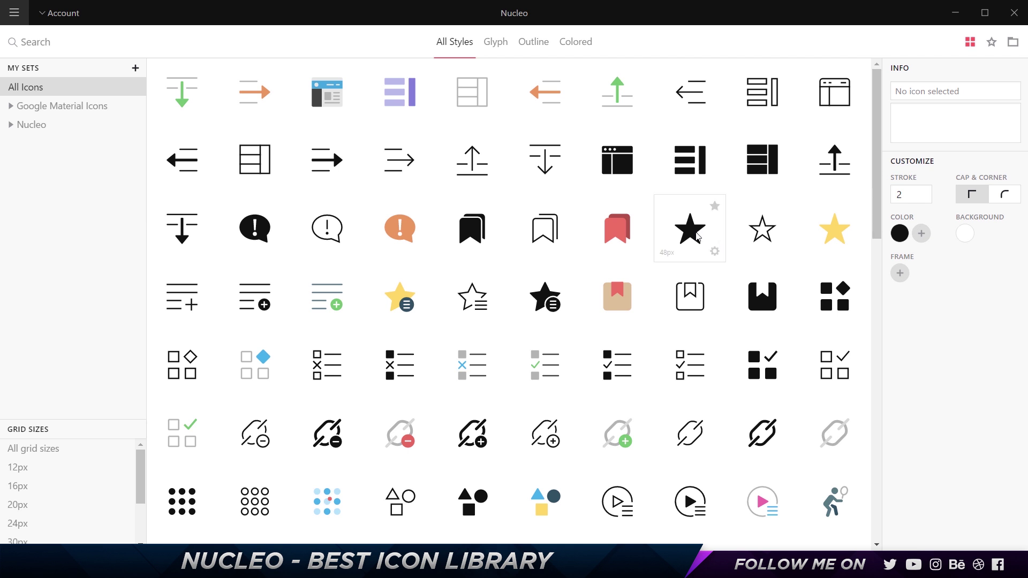
{"action": "left_click", "coordinate": [770, 243]}
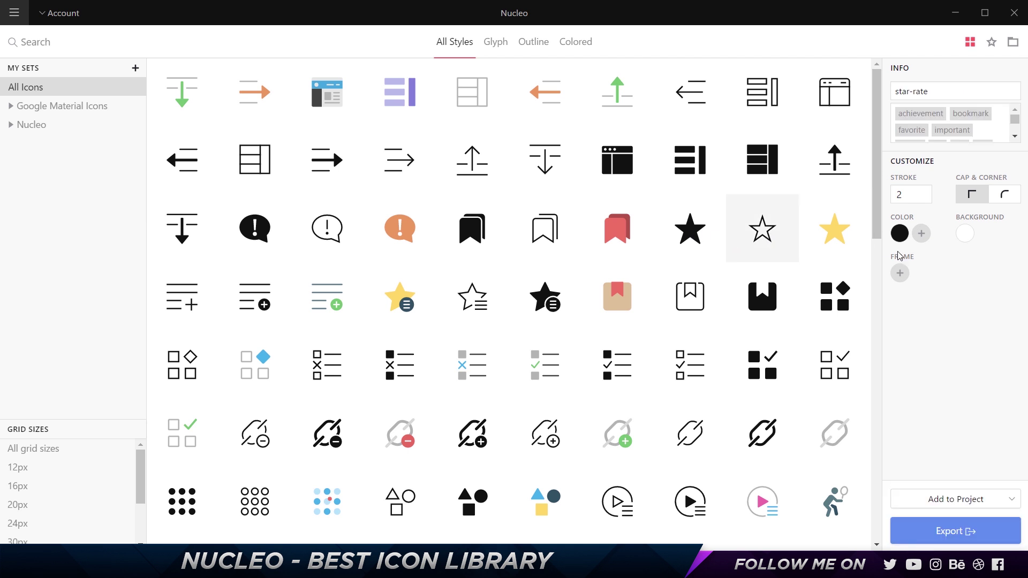
Raise the outline stroke to 4 and permanently dismiss the stroke info notice
{"action": "left_click", "coordinate": [928, 190]}
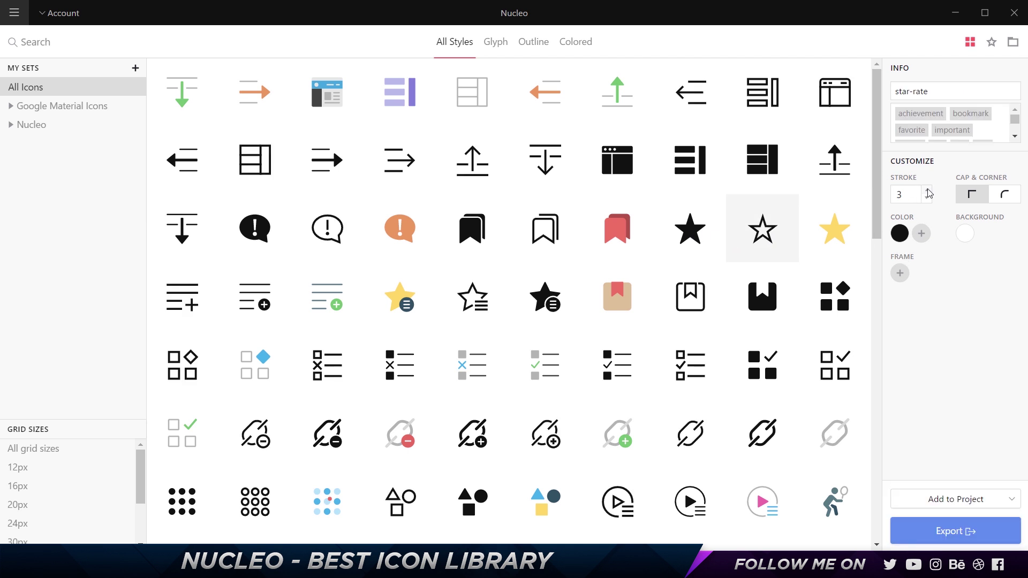
{"action": "left_click", "coordinate": [927, 191]}
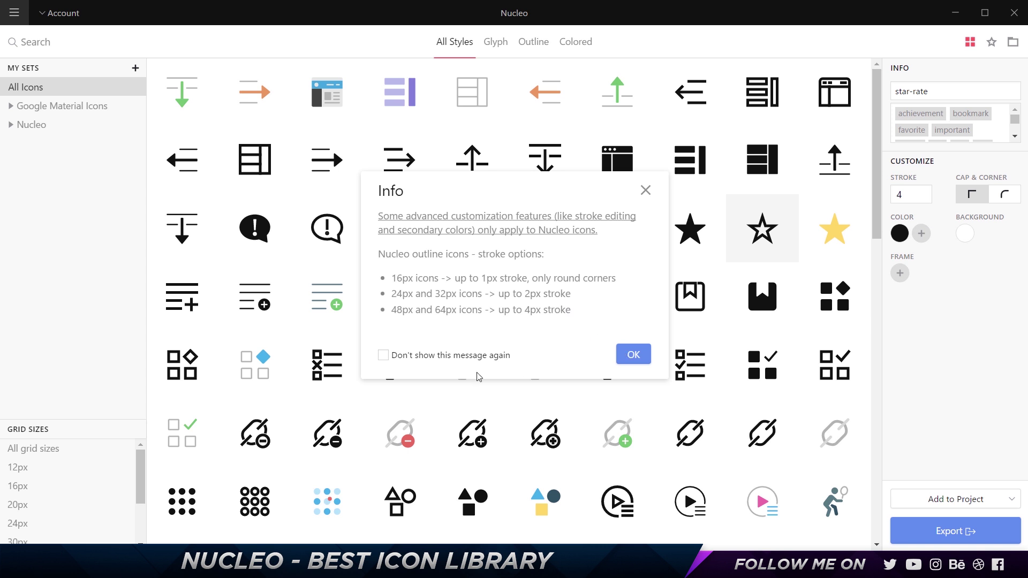
{"action": "left_click", "coordinate": [383, 356]}
{"action": "left_click", "coordinate": [633, 354]}
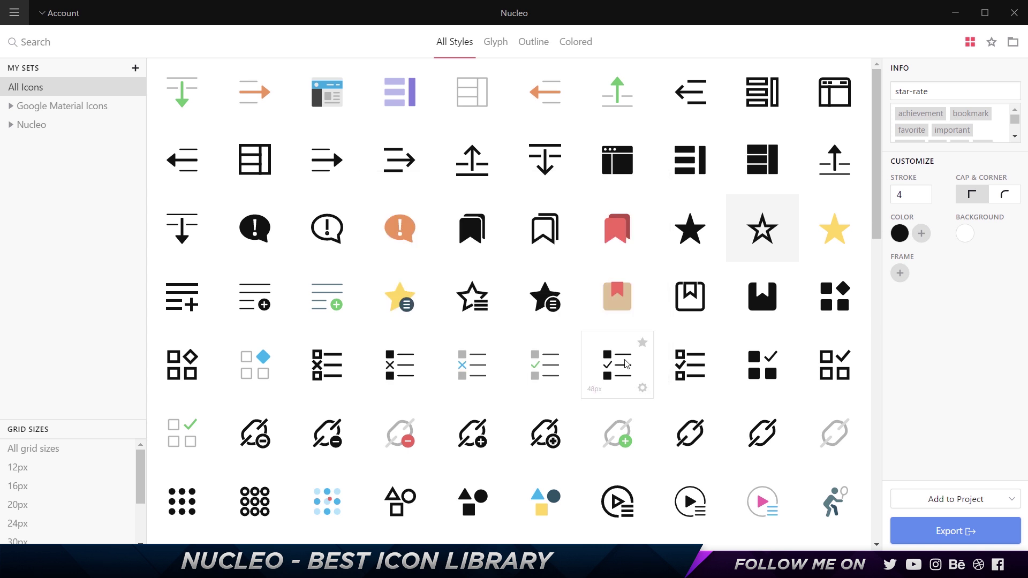
{"action": "left_click", "coordinate": [903, 196]}
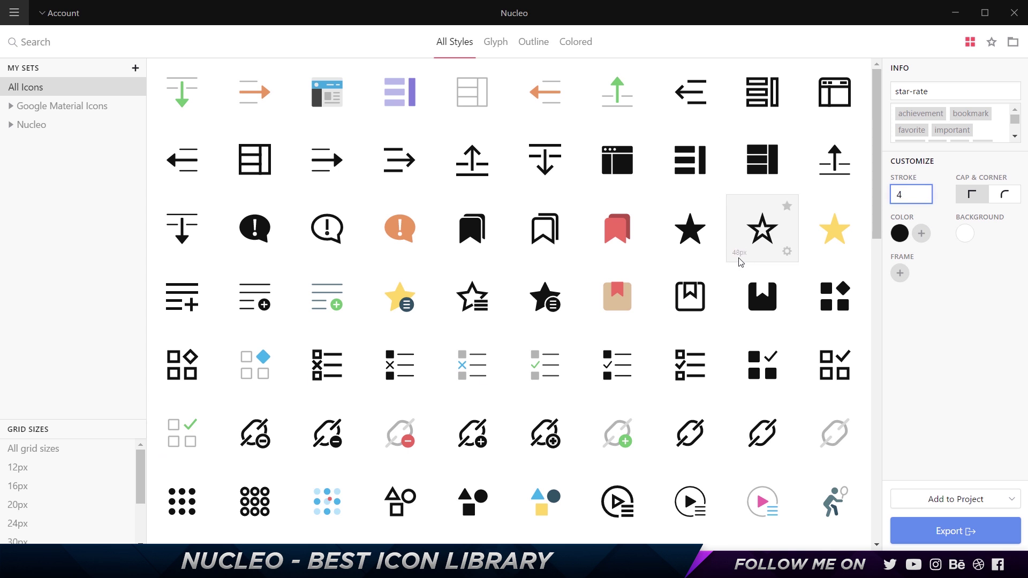
Apply rounded caps and corners, try a crimson secondary colour, then remove it
{"action": "left_click", "coordinate": [1005, 194]}
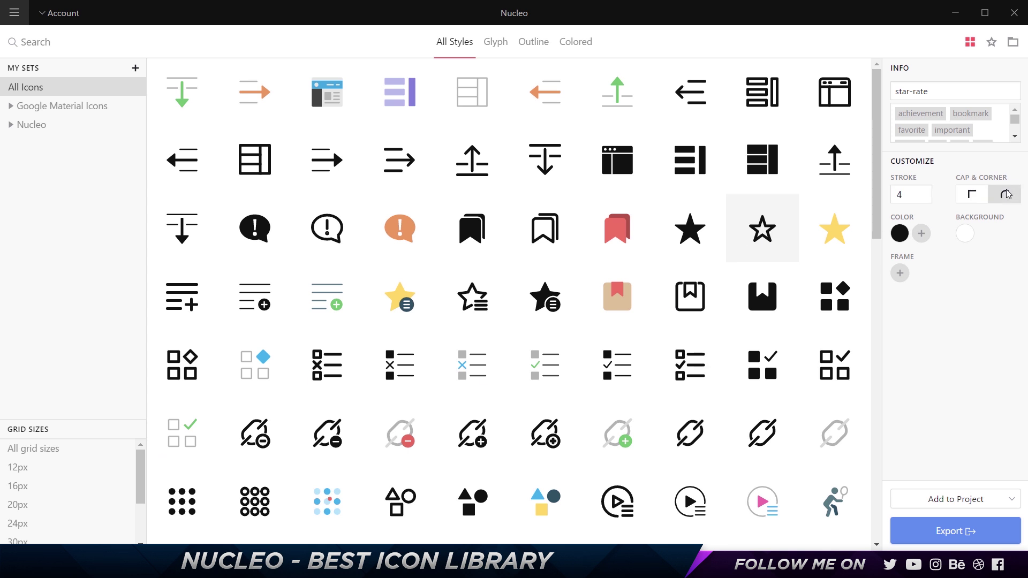
{"action": "left_click", "coordinate": [921, 233]}
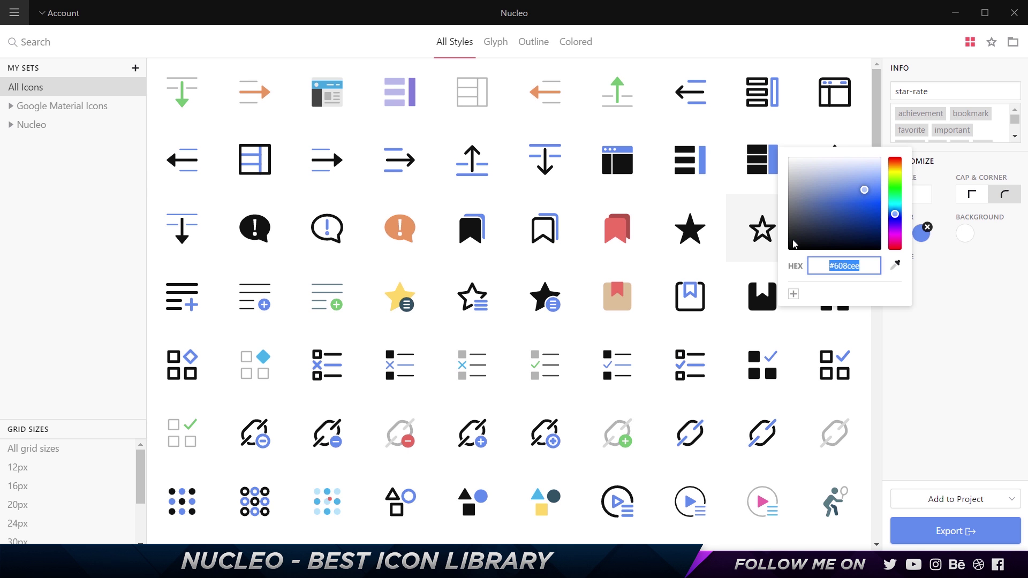
{"action": "left_click_drag", "start_coordinate": [895, 213], "coordinate": [901, 160]}
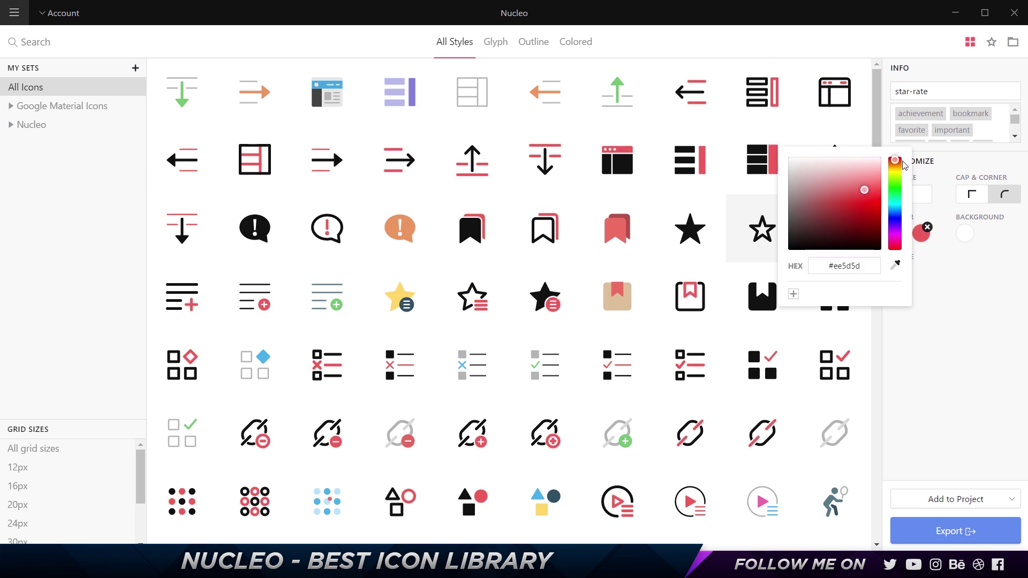
{"action": "left_click", "coordinate": [931, 259]}
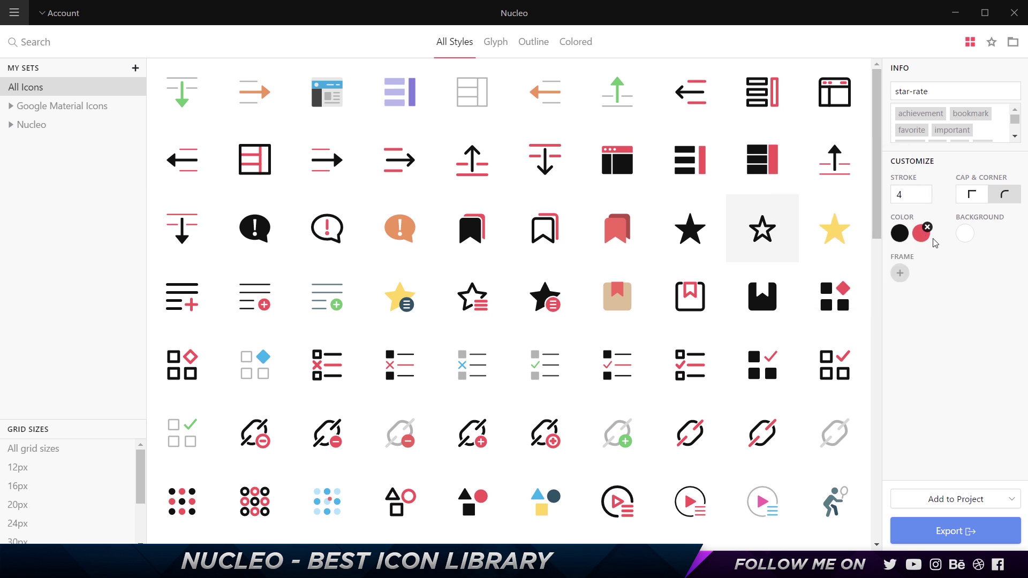
{"action": "left_click", "coordinate": [927, 228]}
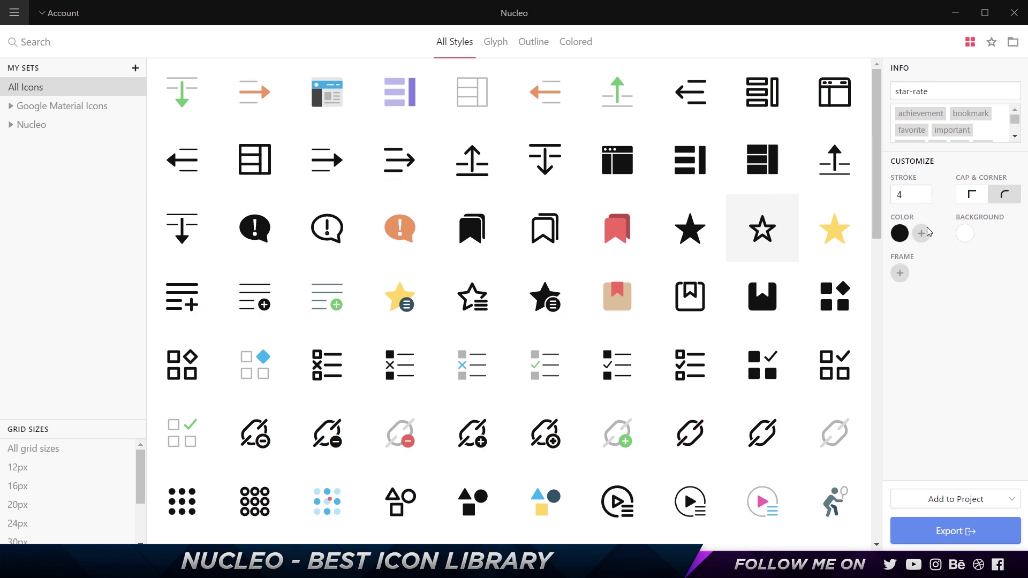
{"action": "left_click", "coordinate": [974, 238]}
{"action": "left_click_drag", "start_coordinate": [874, 209], "coordinate": [809, 175]}
{"action": "key", "text": "Escape"}
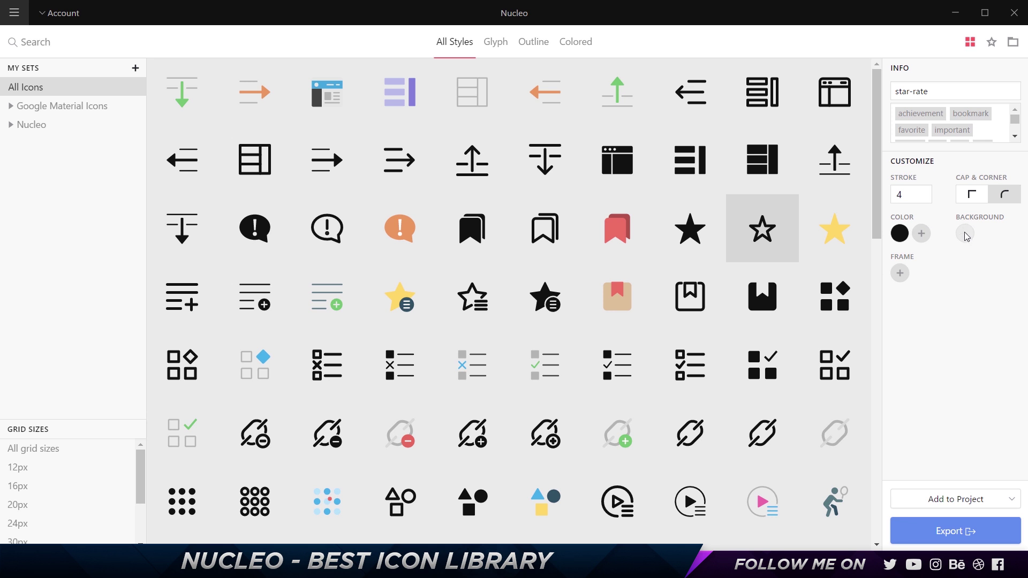
{"action": "mouse_move", "coordinate": [828, 238]}
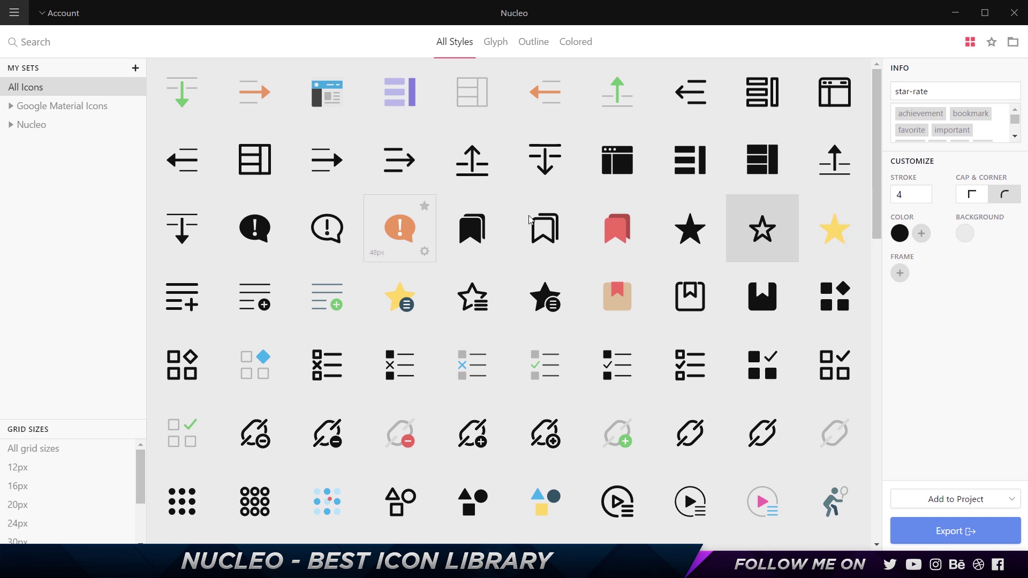
{"action": "left_click", "coordinate": [968, 236]}
{"action": "left_click", "coordinate": [863, 302]}
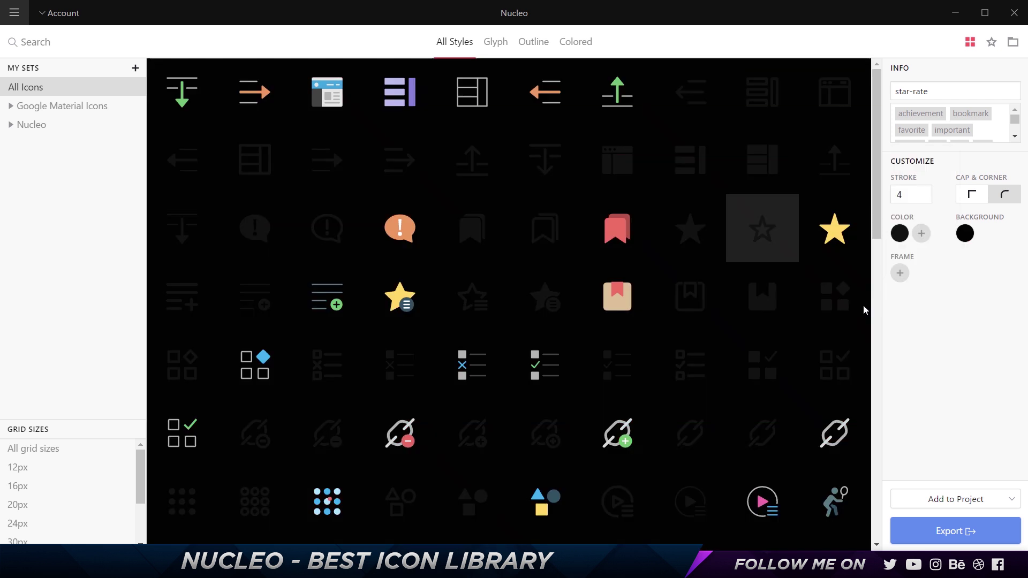
{"action": "left_click", "coordinate": [965, 234]}
{"action": "type", "text": "e50000"}
{"action": "left_click", "coordinate": [975, 324]}
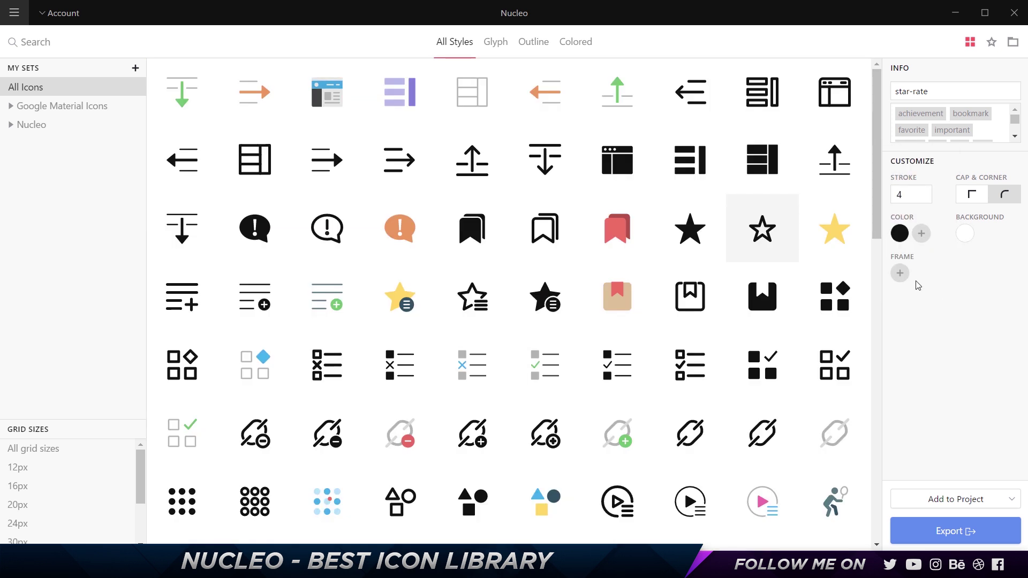
{"action": "left_click", "coordinate": [901, 274]}
{"action": "left_click", "coordinate": [900, 273]}
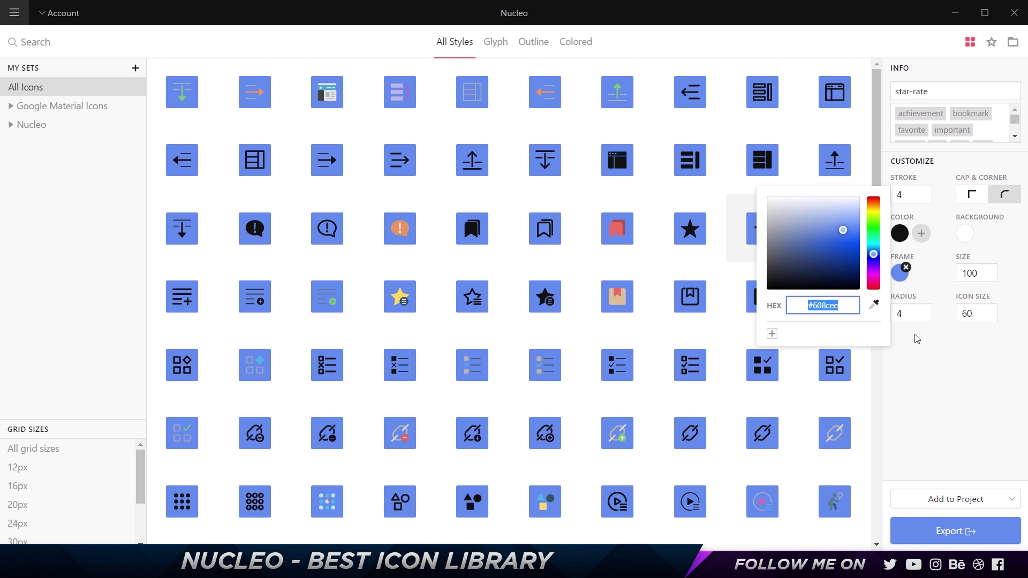
Close the Frame colour picker and remove the blue frames from all icons
{"action": "left_click", "coordinate": [902, 277]}
{"action": "left_click", "coordinate": [905, 268]}
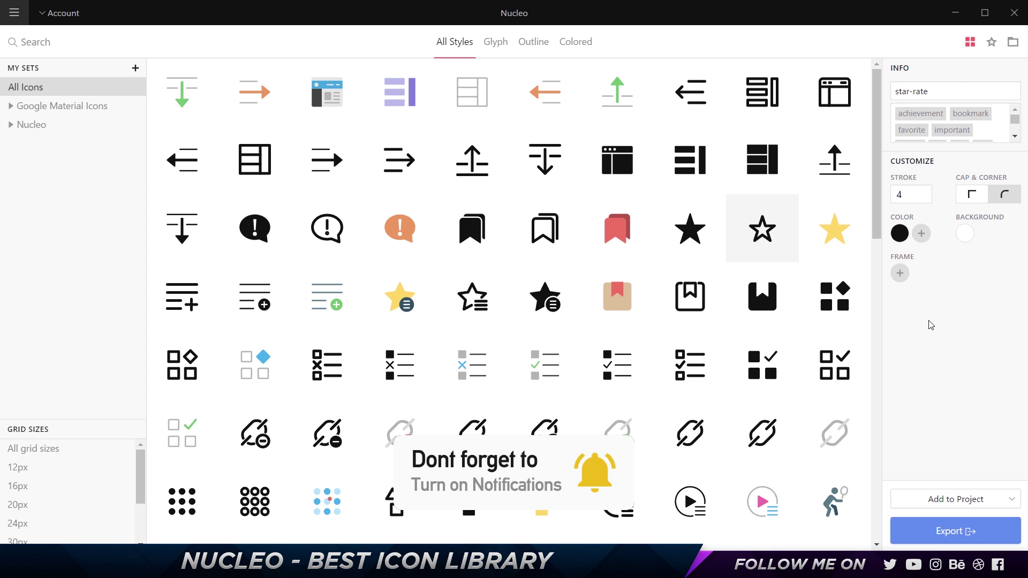
Open Import Icons and begin entering 'Demo' as the new set name
{"action": "left_click", "coordinate": [135, 69]}
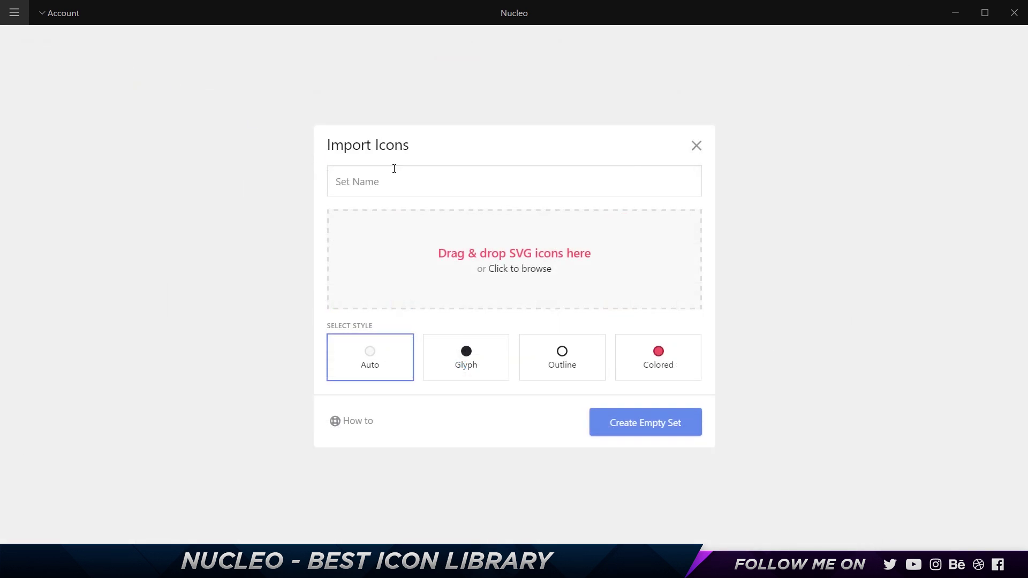
{"action": "left_click", "coordinate": [394, 180]}
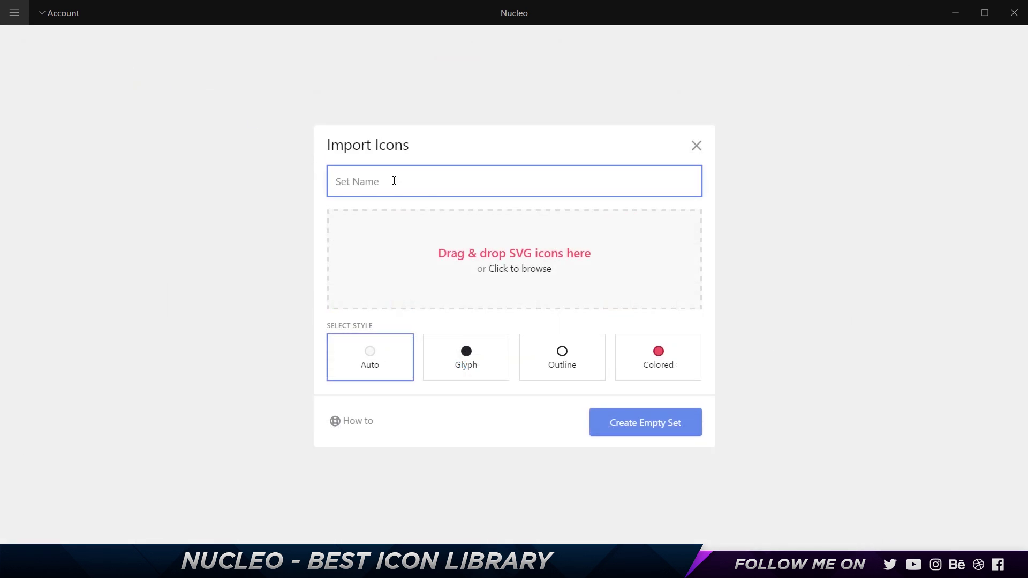
{"action": "type", "text": "Dem"}
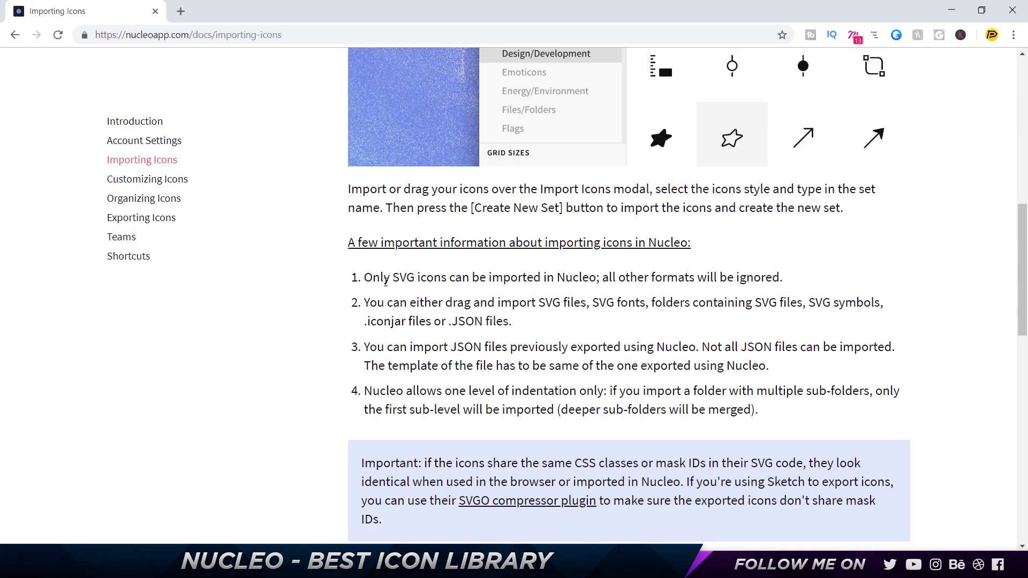
{"action": "left_click_drag", "start_coordinate": [372, 278], "coordinate": [447, 279]}
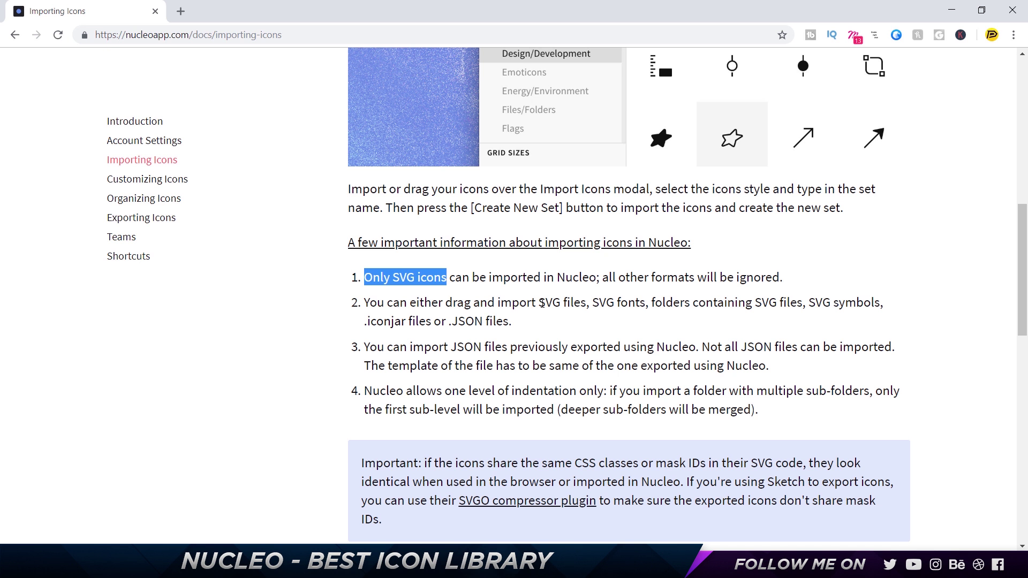
{"action": "left_click_drag", "start_coordinate": [539, 303], "coordinate": [797, 294]}
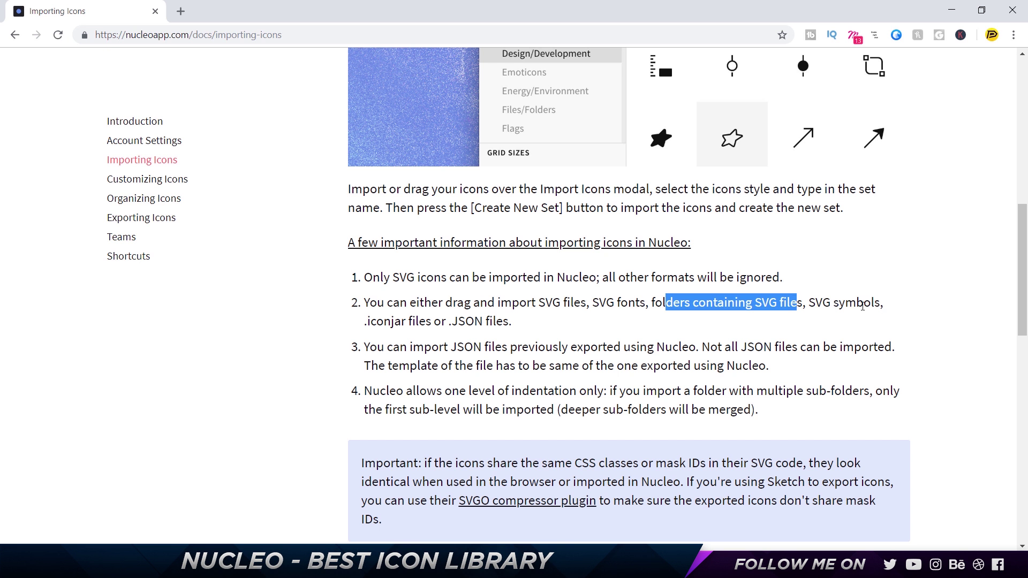
{"action": "left_click_drag", "start_coordinate": [824, 304], "coordinate": [883, 304]}
{"action": "left_click_drag", "start_coordinate": [368, 322], "coordinate": [450, 326]}
{"action": "left_click", "coordinate": [512, 324]}
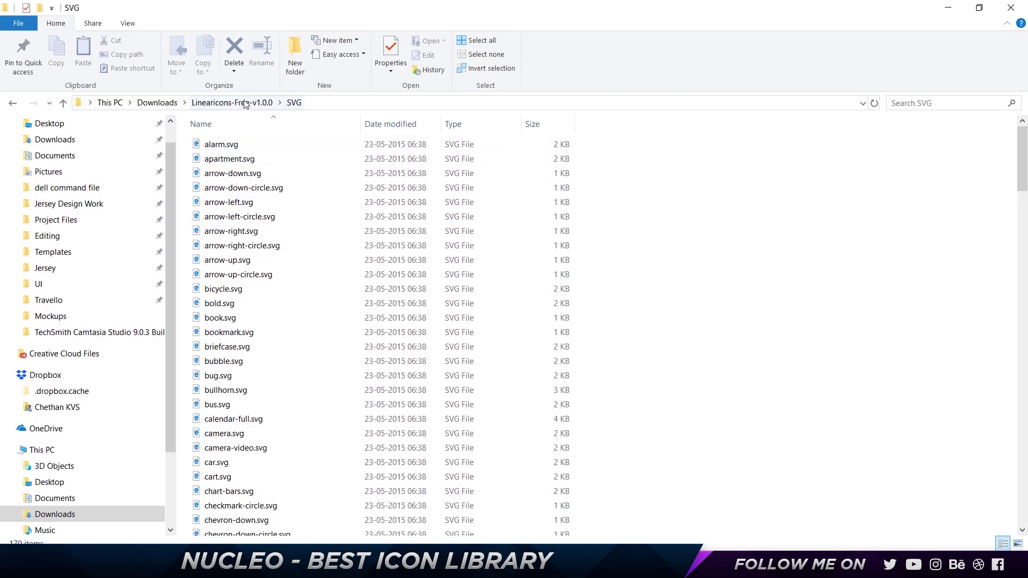
Go up to the Linearicons-Free-v1.0.0 folder and drag its SVG folder into Nucleo
{"action": "scroll", "coordinate": [278, 252], "scroll_direction": "down", "scroll_amount": 15}
{"action": "scroll", "coordinate": [278, 254], "scroll_direction": "down", "scroll_amount": 20}
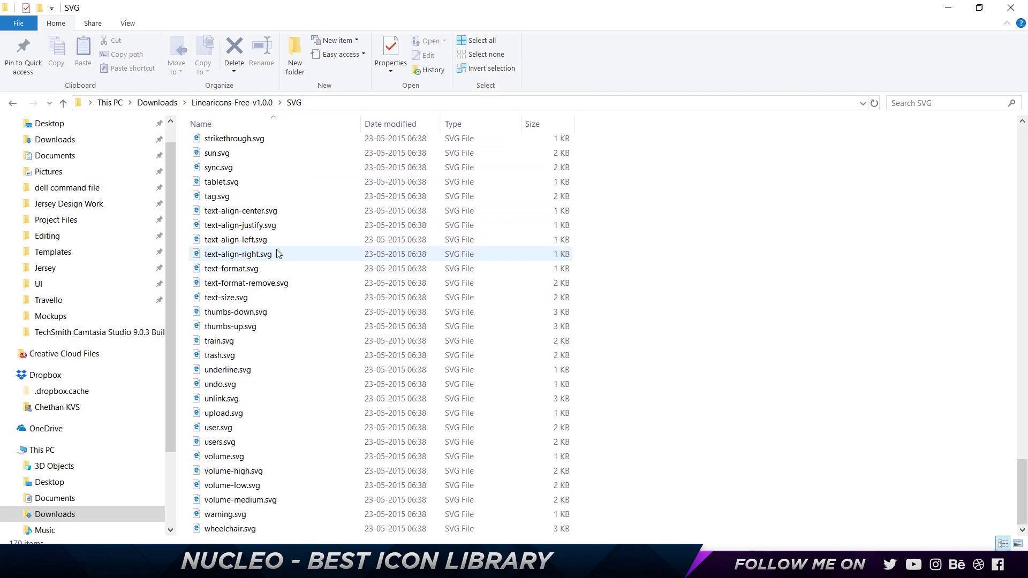
{"action": "key", "text": "ctrl+a"}
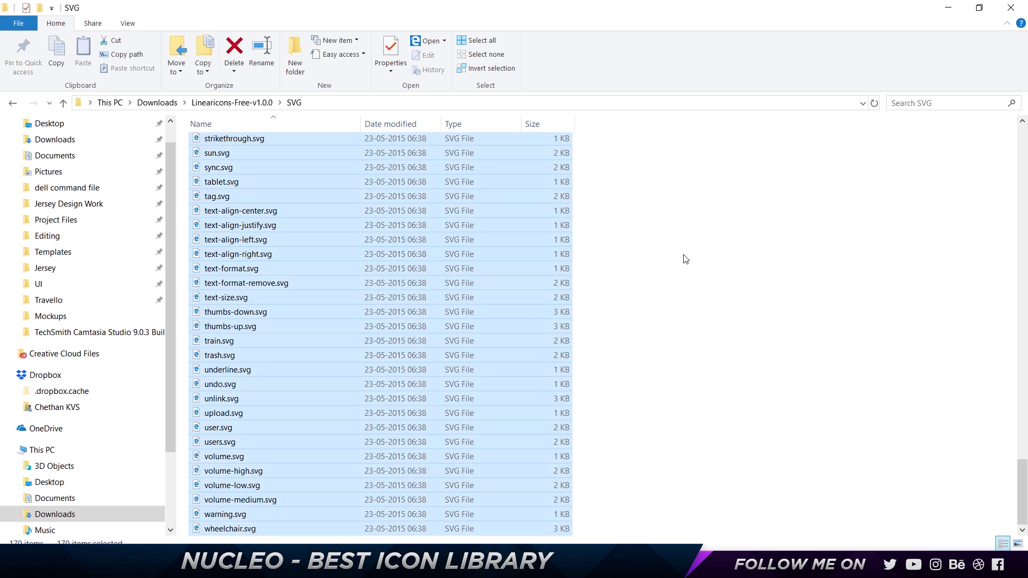
{"action": "left_click", "coordinate": [730, 263]}
{"action": "key", "text": "BackSpace"}
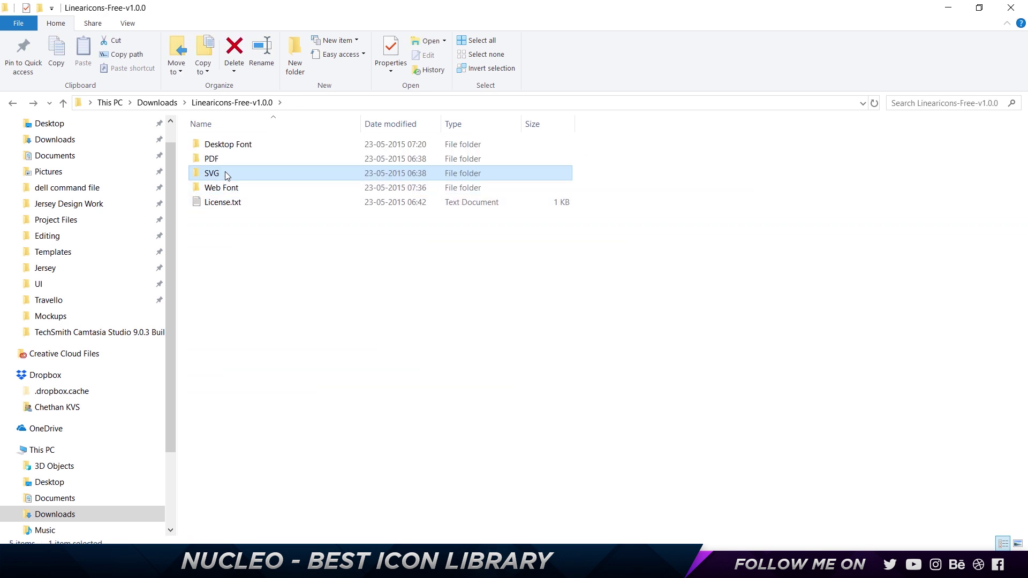
{"action": "left_click_drag", "start_coordinate": [213, 177], "coordinate": [541, 268]}
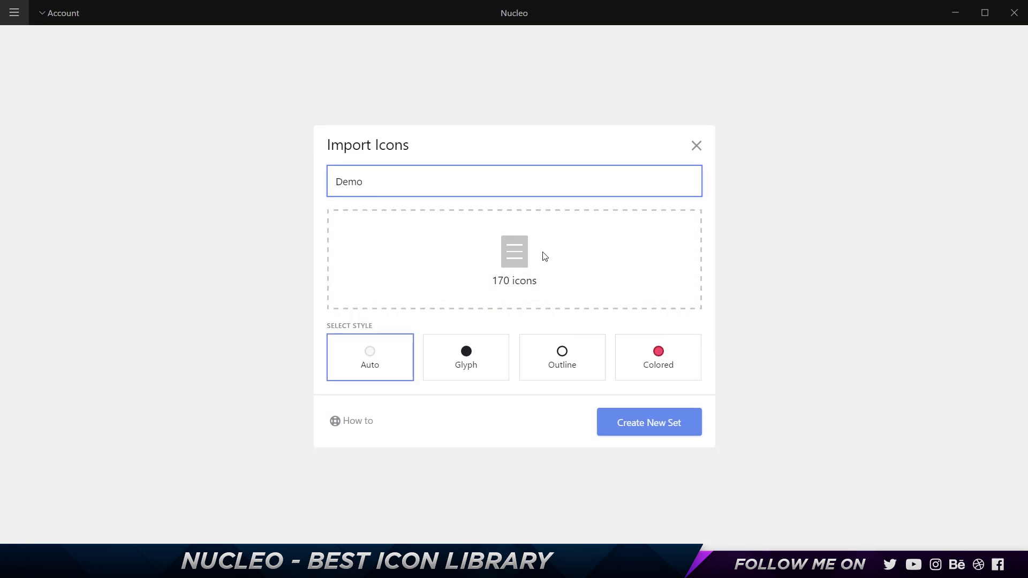
Create the new Demo icon set from the 170 imported SVG icons
{"action": "left_click", "coordinate": [651, 421]}
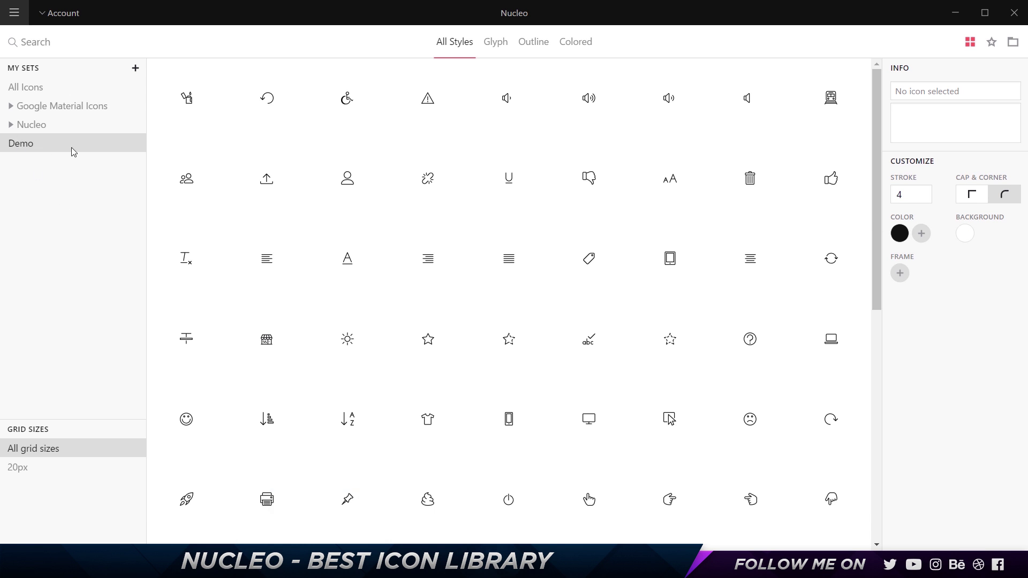
Select the lighter icon in the Demo set and start writing its description
{"action": "left_click", "coordinate": [198, 103]}
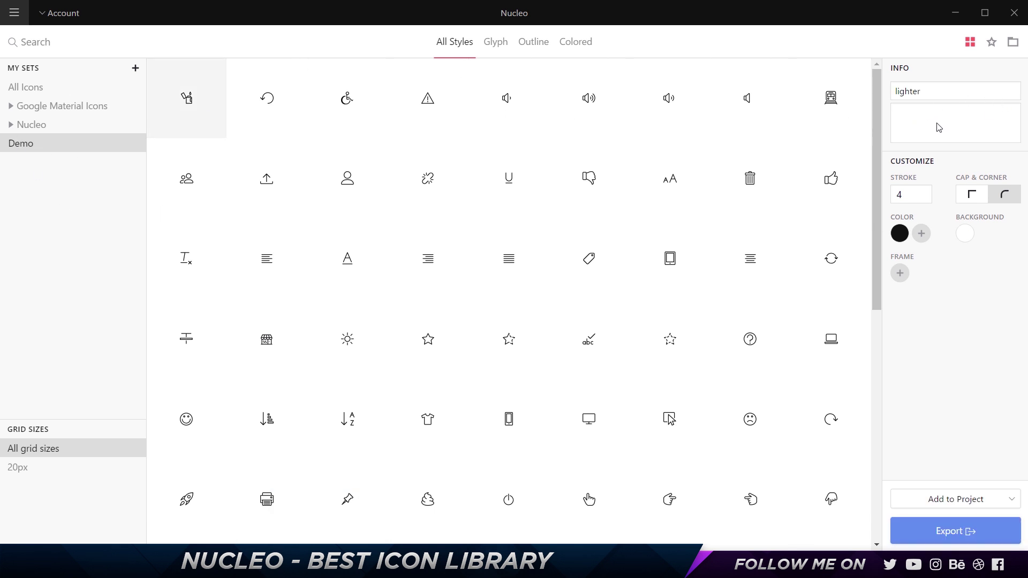
{"action": "left_click", "coordinate": [916, 124]}
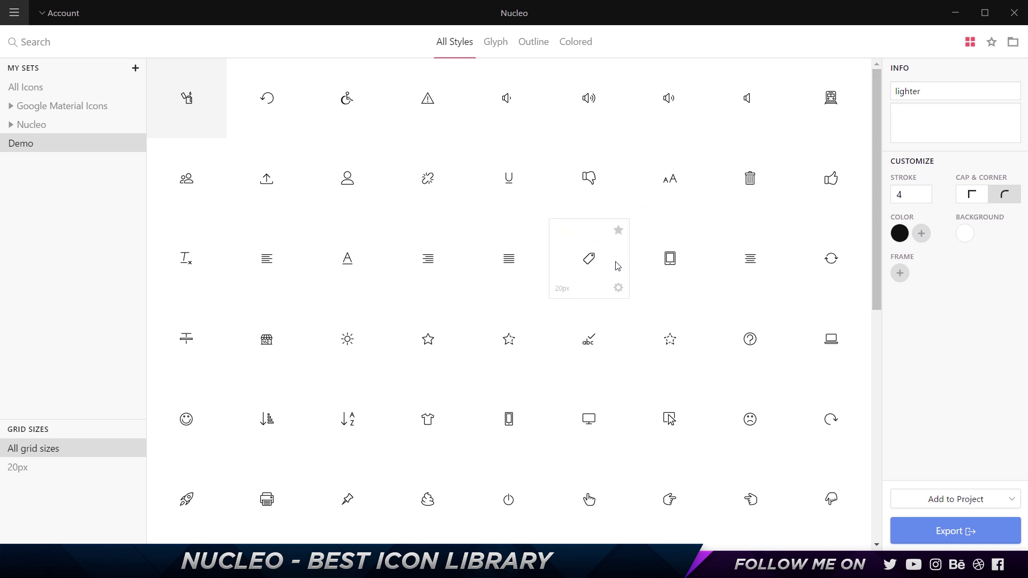
{"action": "scroll", "coordinate": [448, 305], "scroll_direction": "down", "scroll_amount": 5}
{"action": "scroll", "coordinate": [448, 305], "scroll_direction": "down", "scroll_amount": 5}
{"action": "scroll", "coordinate": [375, 429], "scroll_direction": "down", "scroll_amount": 8}
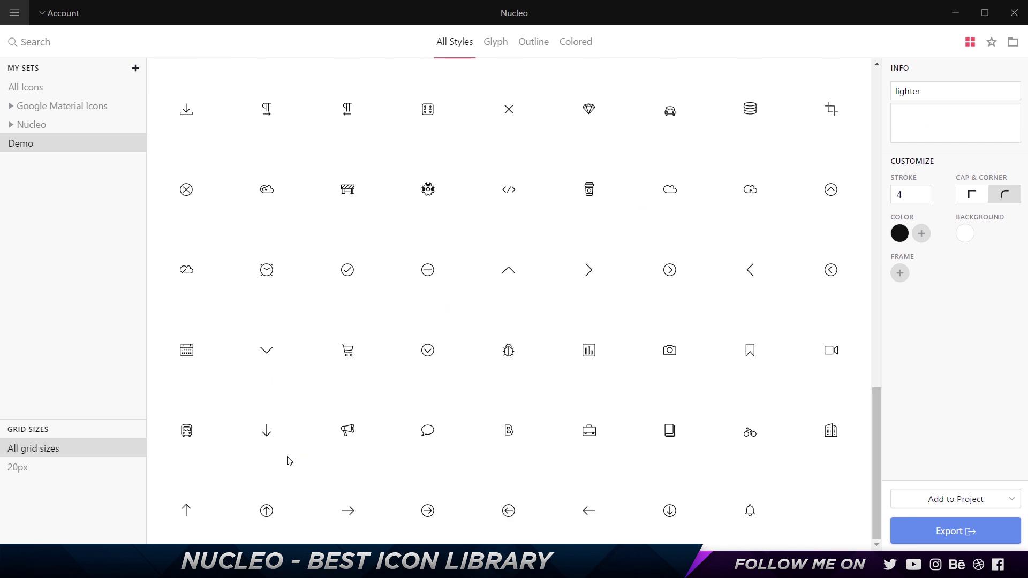
{"action": "scroll", "coordinate": [764, 373], "scroll_direction": "up", "scroll_amount": 15}
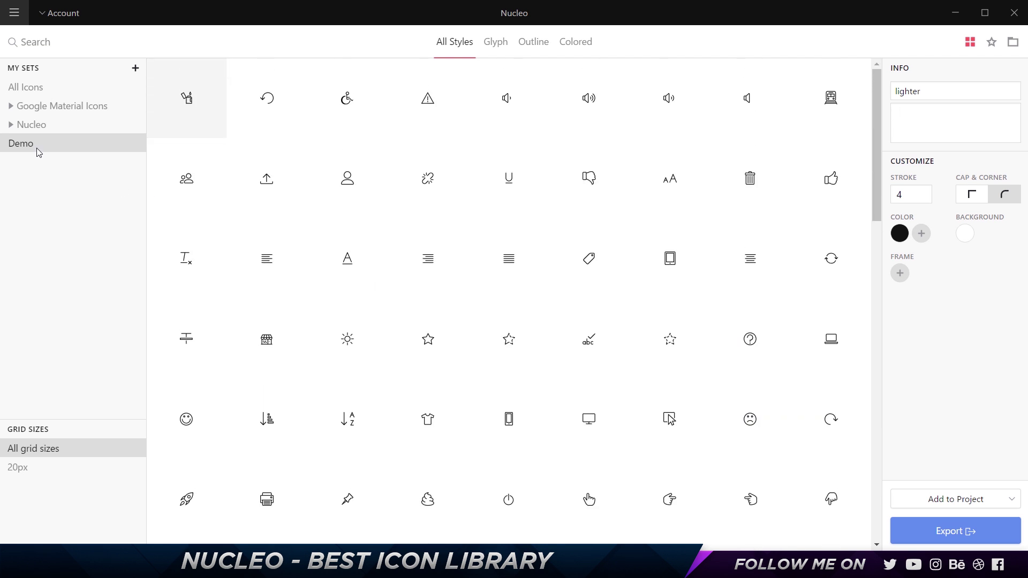
Expand the Nucleo set under My Sets and show its Animated Loops icons
{"action": "left_click", "coordinate": [11, 124]}
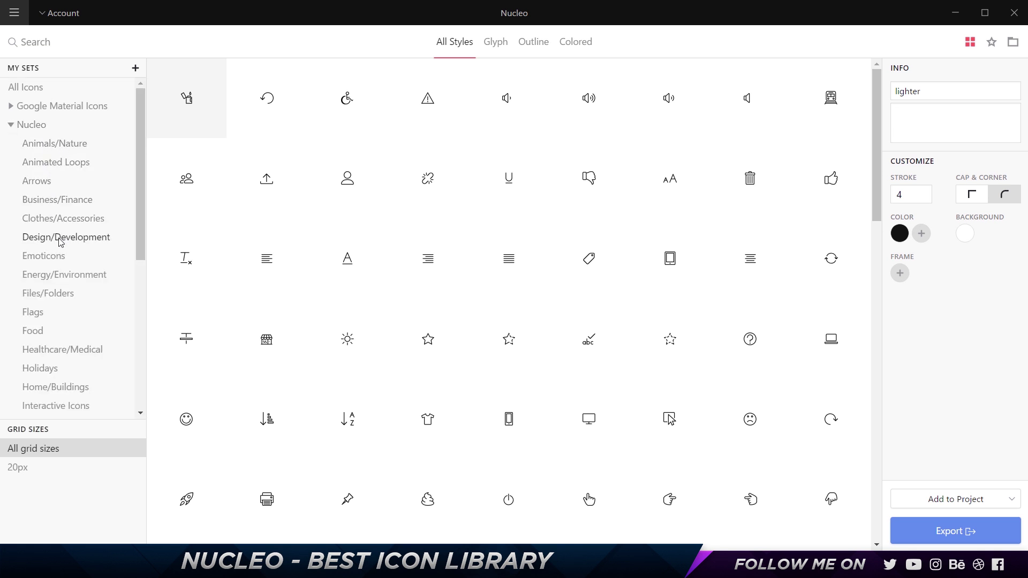
{"action": "scroll", "coordinate": [62, 244], "scroll_direction": "down", "scroll_amount": 2}
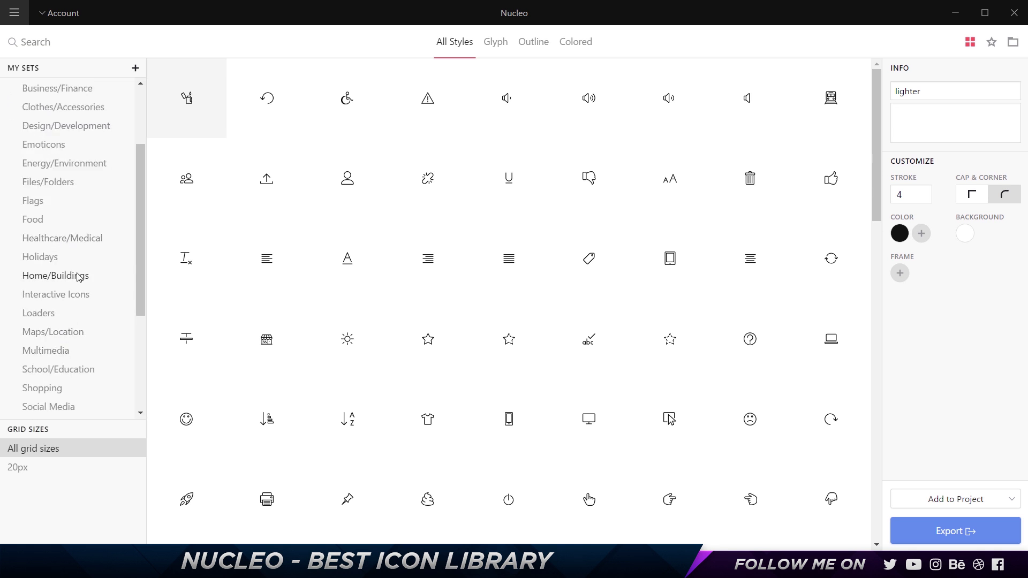
{"action": "scroll", "coordinate": [62, 271], "scroll_direction": "down", "scroll_amount": 2}
{"action": "scroll", "coordinate": [59, 300], "scroll_direction": "down", "scroll_amount": 3}
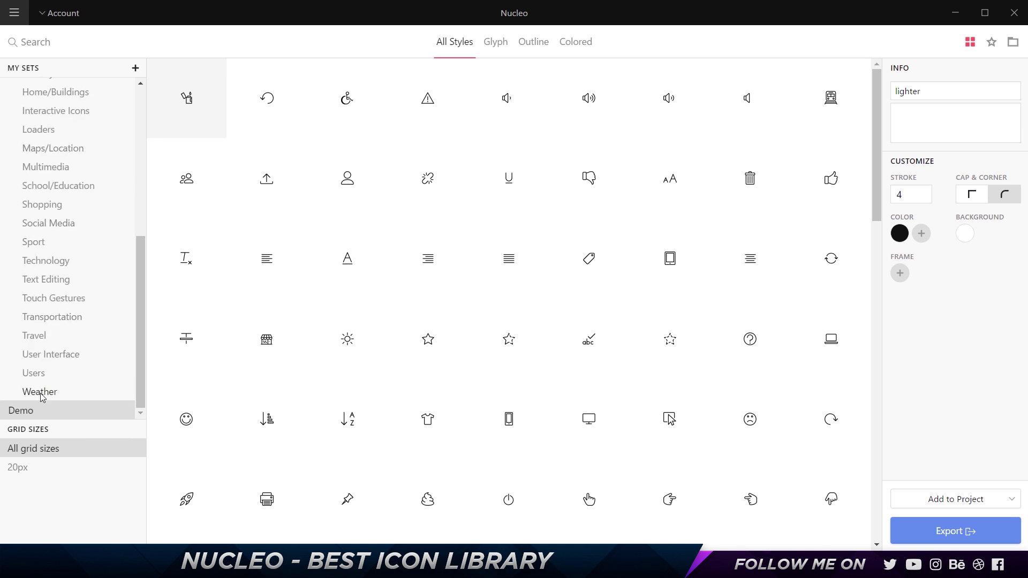
{"action": "scroll", "coordinate": [49, 354], "scroll_direction": "up", "scroll_amount": 7}
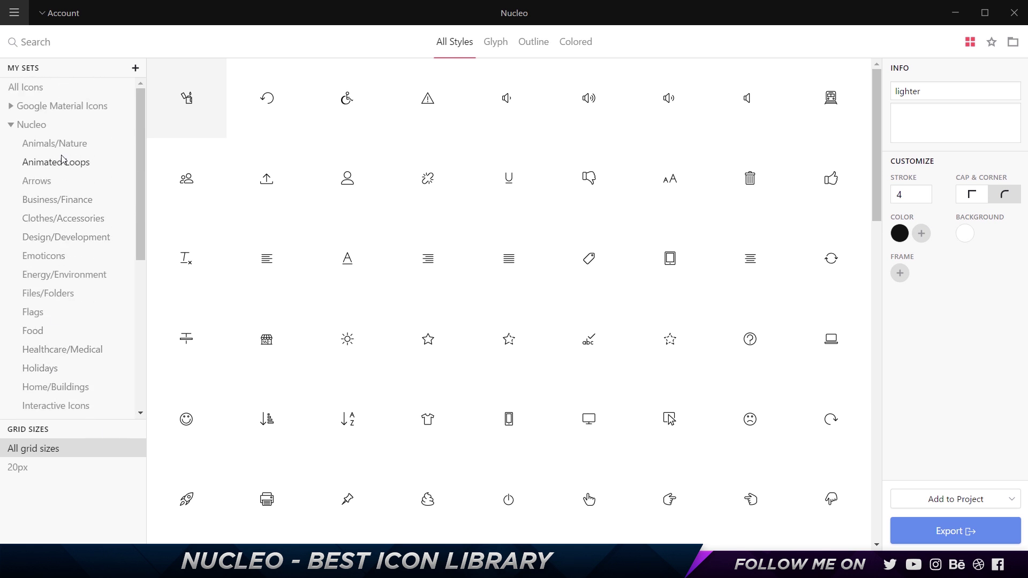
{"action": "left_click", "coordinate": [61, 166]}
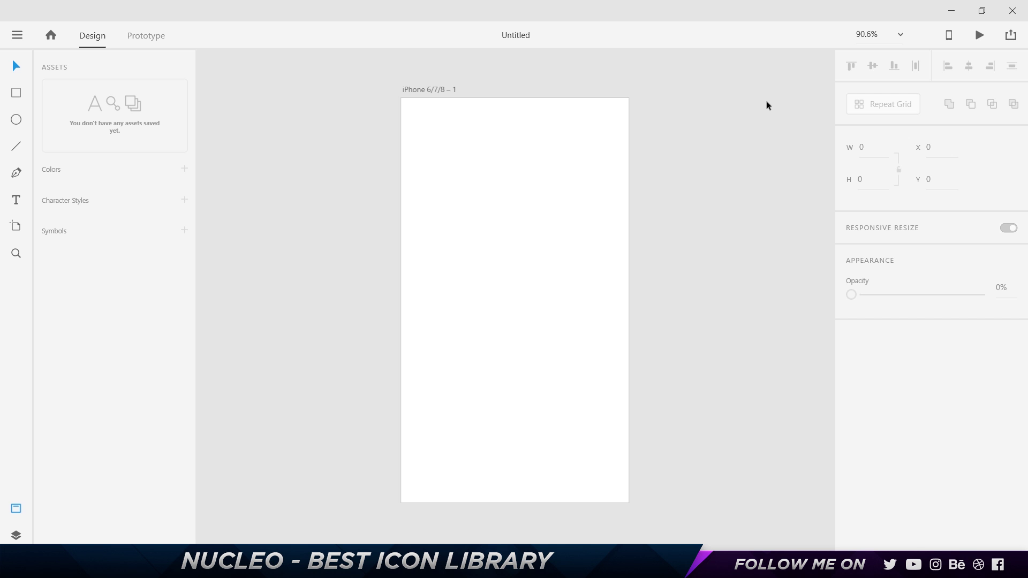
Drag the horse icon from Nucleo's Animals/Nature category onto the Adobe XD artboard
{"action": "left_click", "coordinate": [982, 11]}
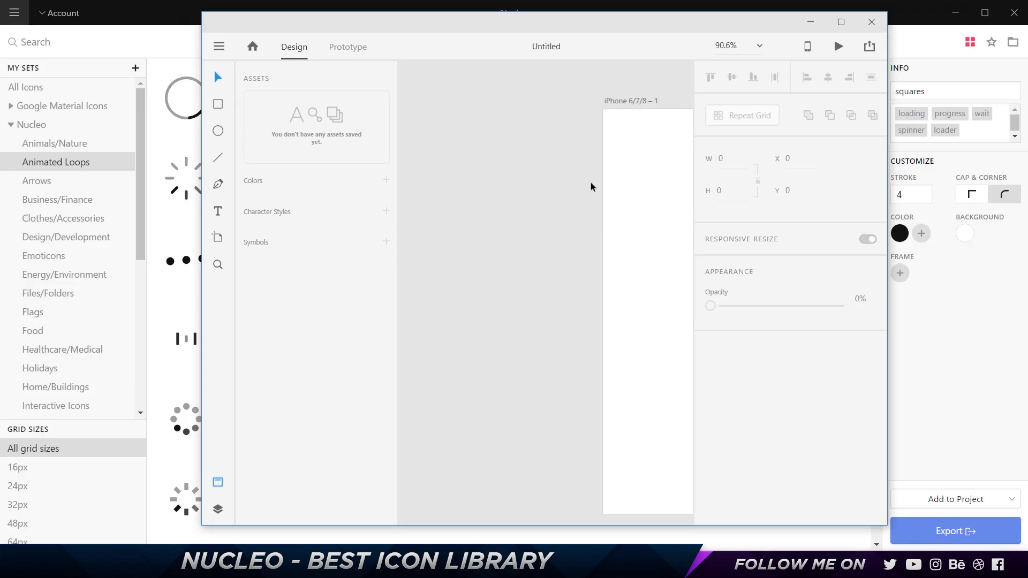
{"action": "left_click_drag", "start_coordinate": [500, 22], "coordinate": [671, 28]}
{"action": "left_click", "coordinate": [78, 142]}
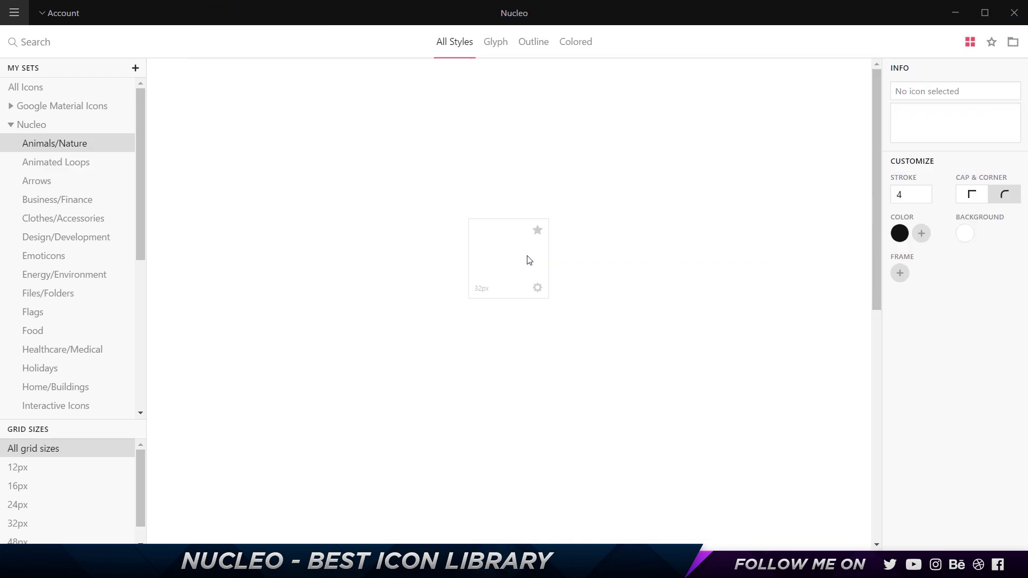
{"action": "key", "text": "alt+Tab"}
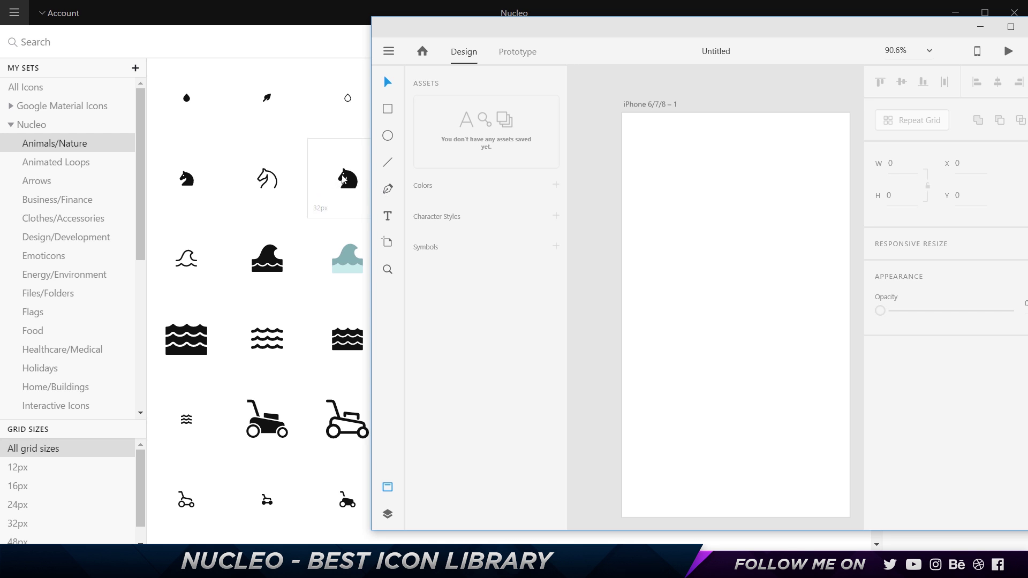
{"action": "left_click_drag", "start_coordinate": [348, 181], "coordinate": [679, 187]}
{"action": "key", "text": "alt+Tab"}
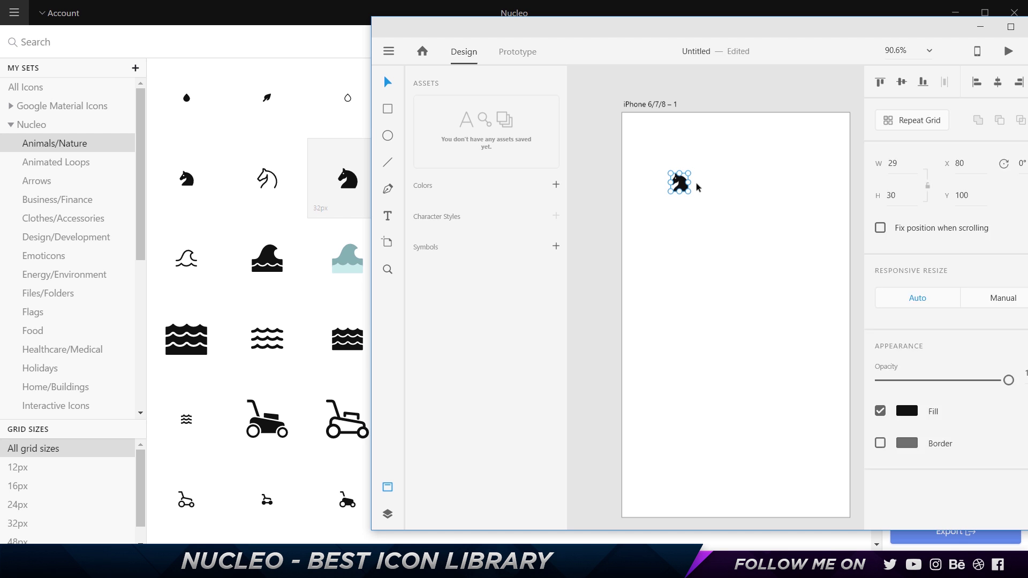
Move a point on the horse's head, undo the change, and minimize Adobe XD
{"action": "scroll", "coordinate": [686, 182], "scroll_direction": "up", "scroll_amount": 6}
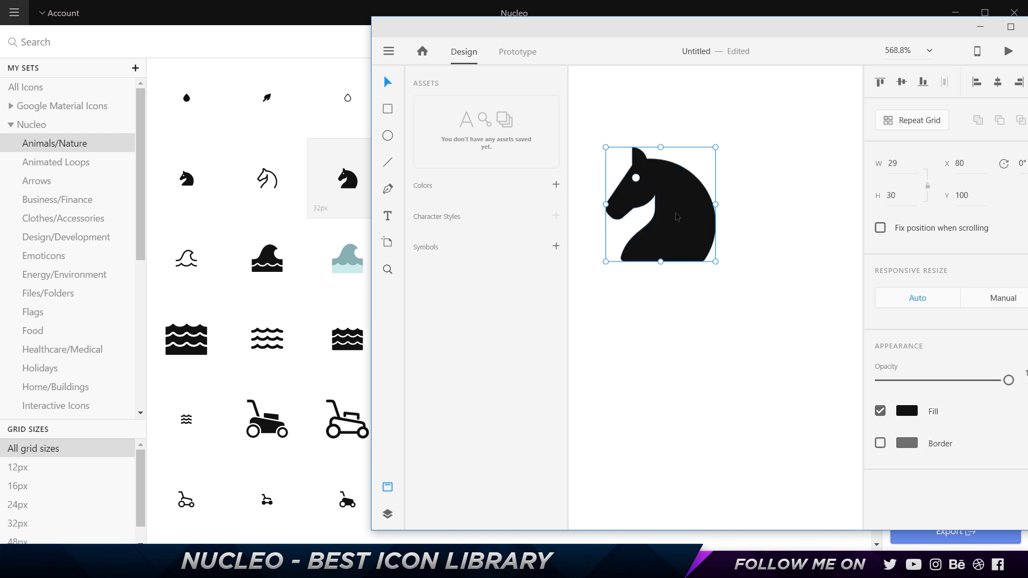
{"action": "double_click", "coordinate": [677, 217]}
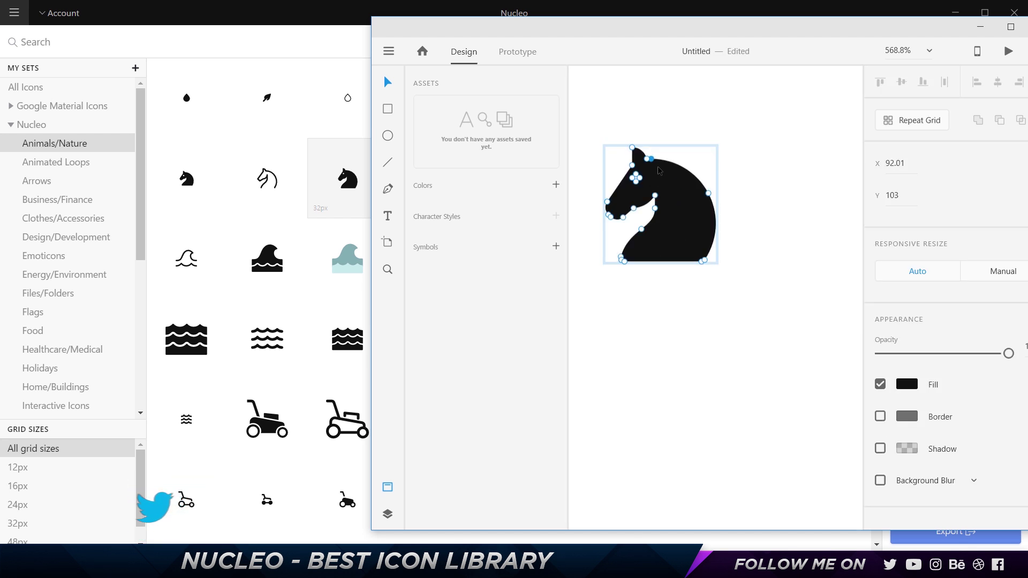
{"action": "left_click_drag", "start_coordinate": [651, 160], "coordinate": [709, 140]}
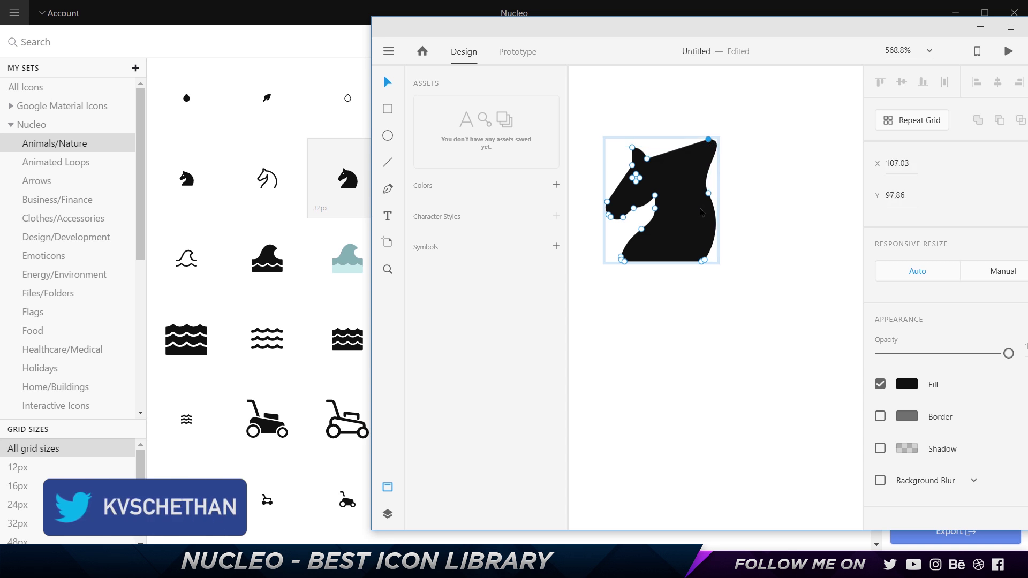
{"action": "key", "text": "ctrl+z"}
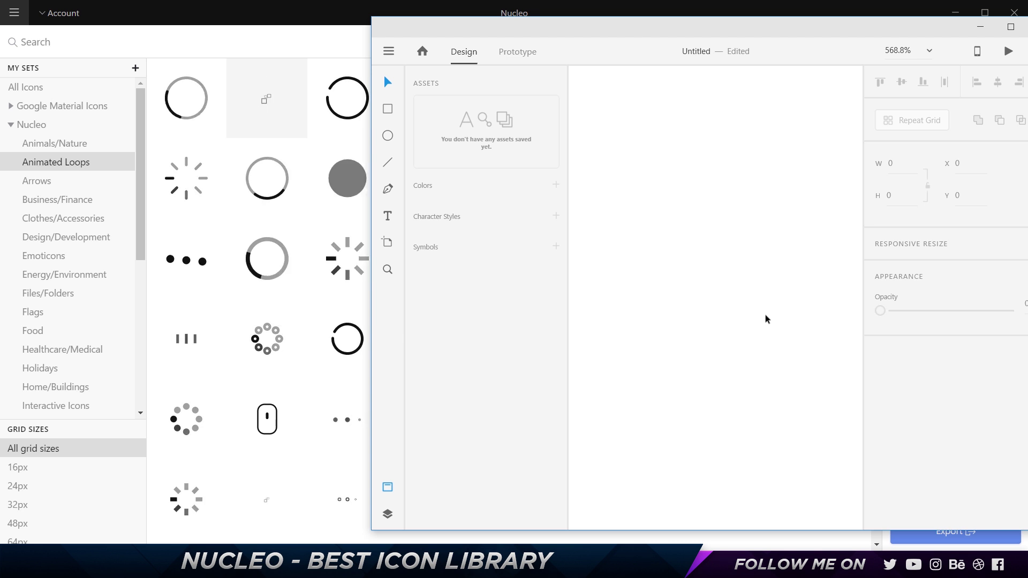
{"action": "left_click", "coordinate": [29, 88]}
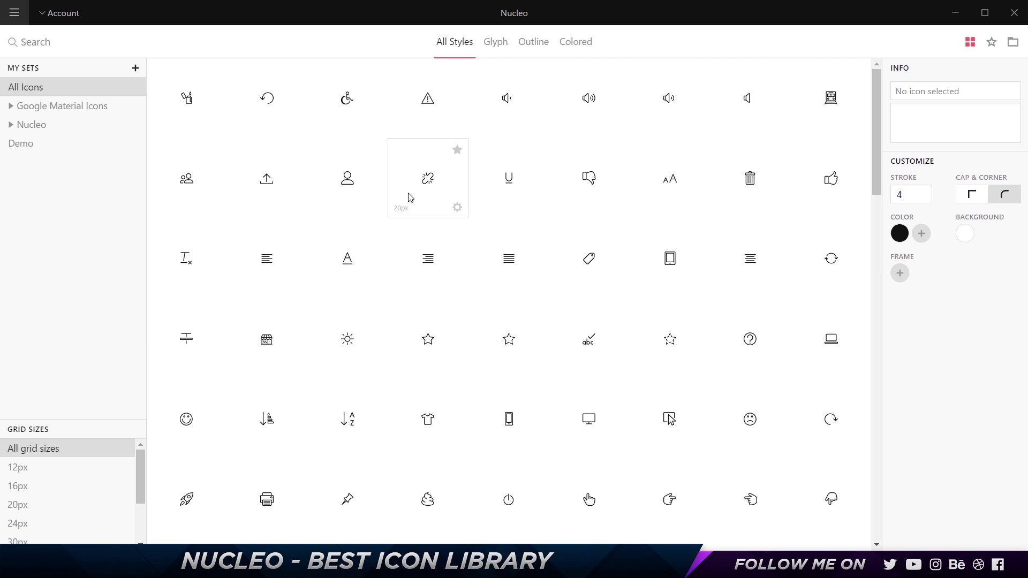
Mark the user, unlink and underline icons as favorites
{"action": "left_click", "coordinate": [363, 167]}
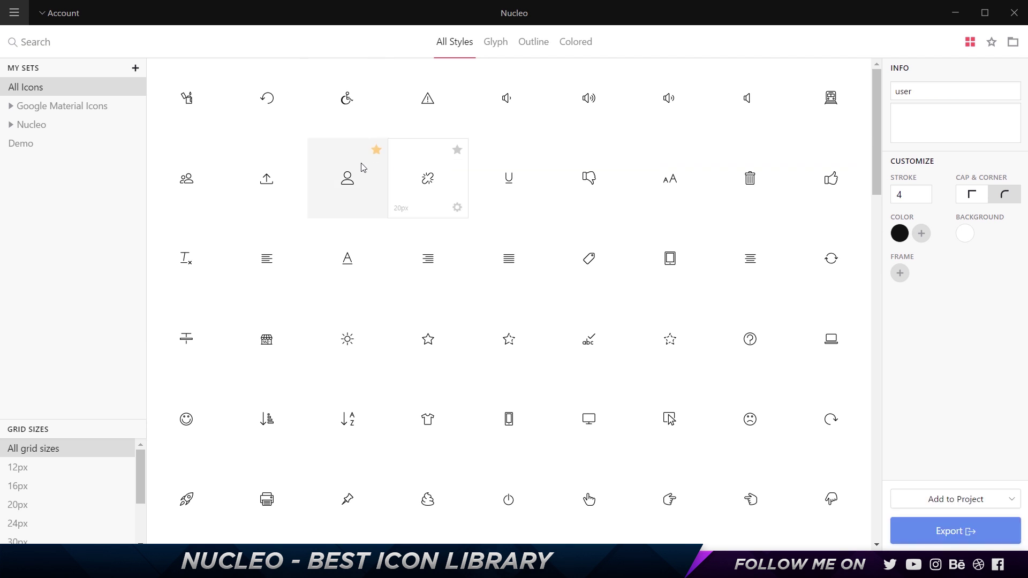
{"action": "left_click", "coordinate": [458, 150]}
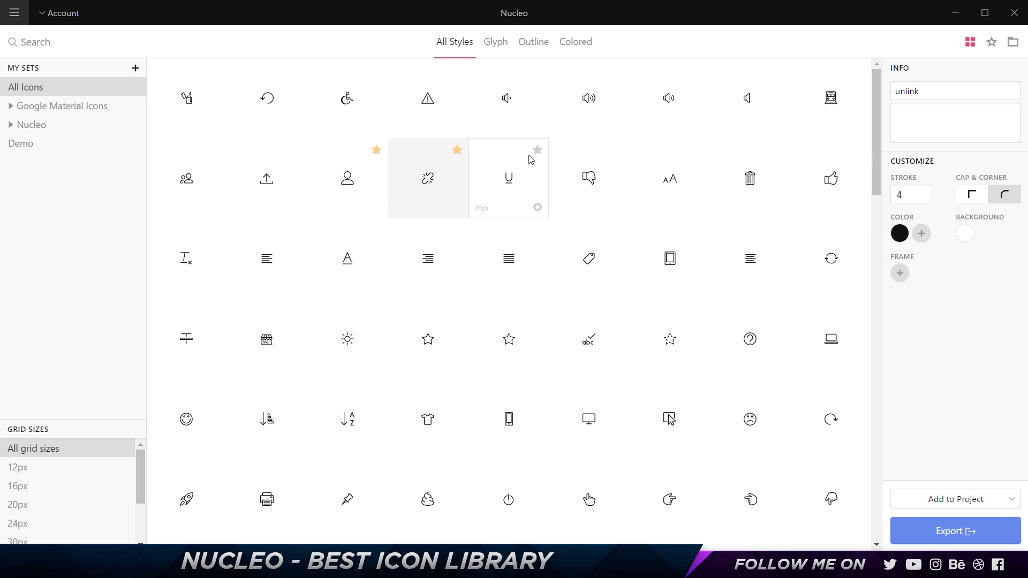
{"action": "left_click", "coordinate": [537, 151]}
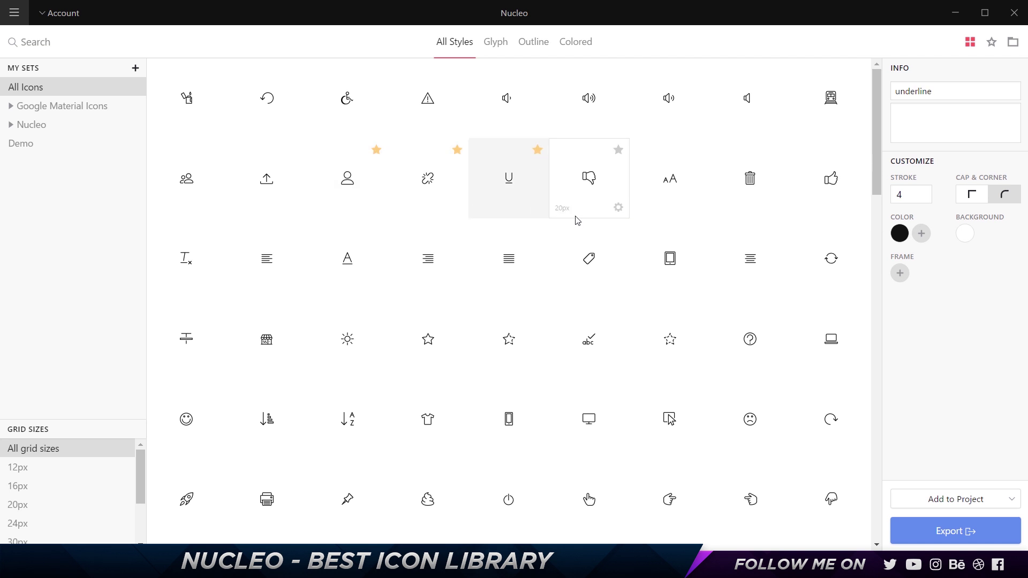
Review the three favorites, then return to all icons and select the thumbs-down icon
{"action": "left_click", "coordinate": [992, 43]}
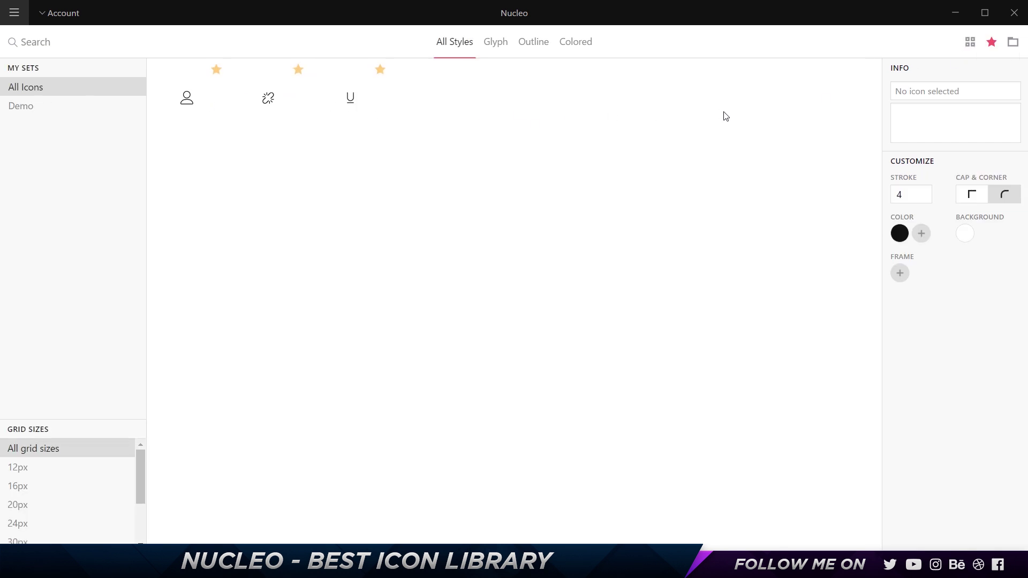
{"action": "left_click", "coordinate": [382, 75]}
{"action": "left_click", "coordinate": [299, 73]}
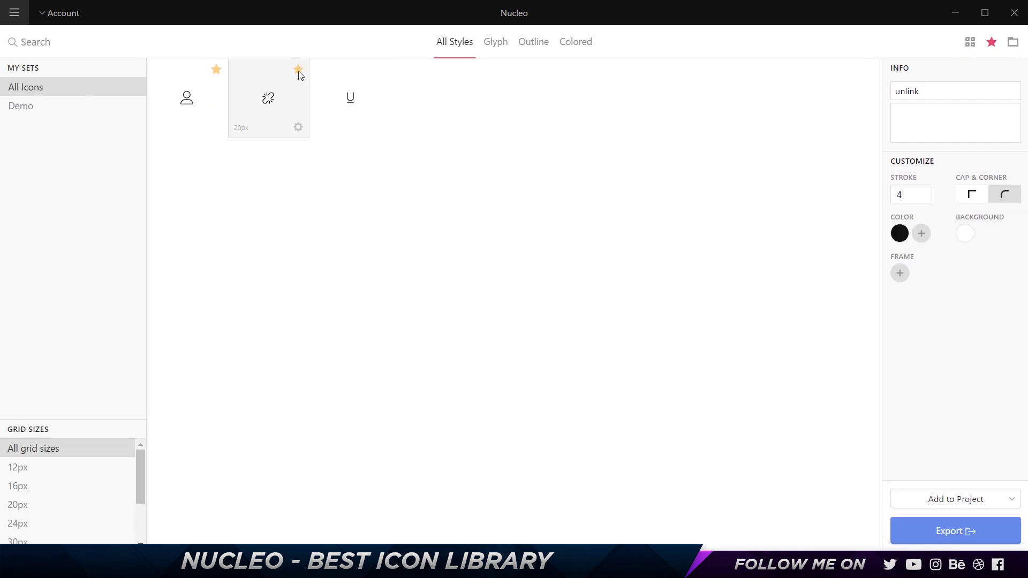
{"action": "left_click", "coordinate": [214, 69]}
{"action": "left_click", "coordinate": [970, 42]}
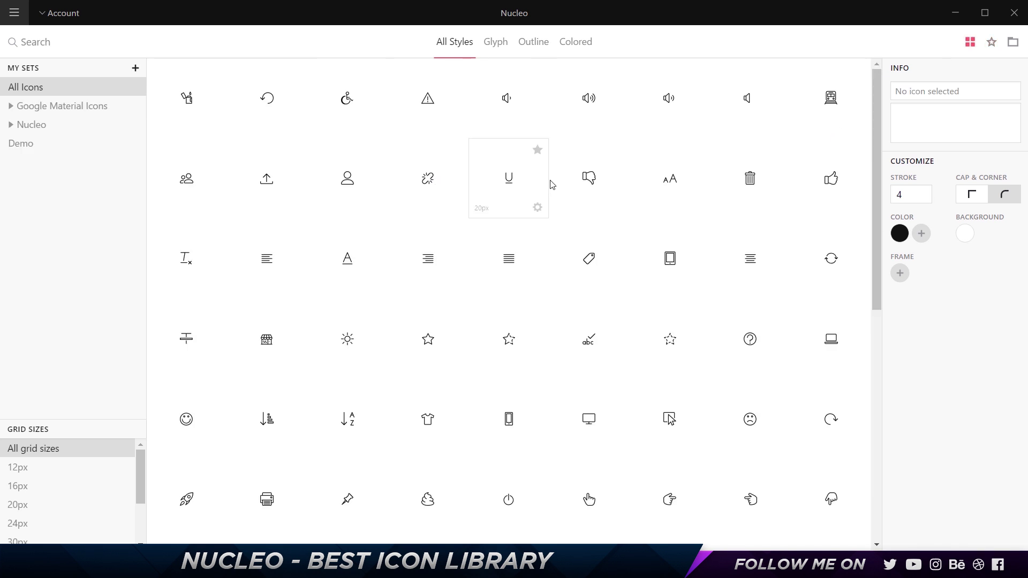
{"action": "left_click", "coordinate": [609, 196]}
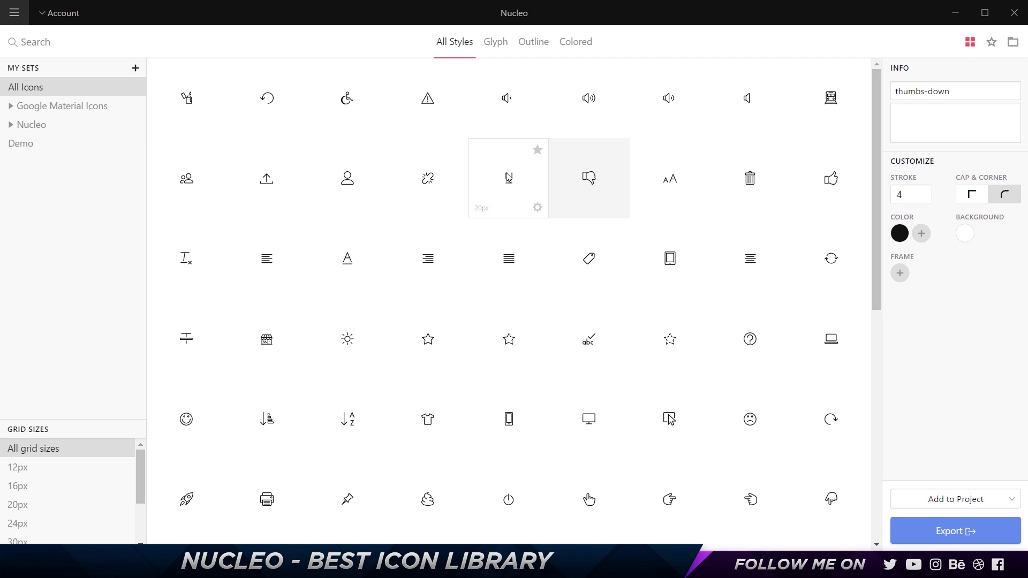
{"action": "scroll", "coordinate": [475, 224], "scroll_direction": "down", "scroll_amount": 4}
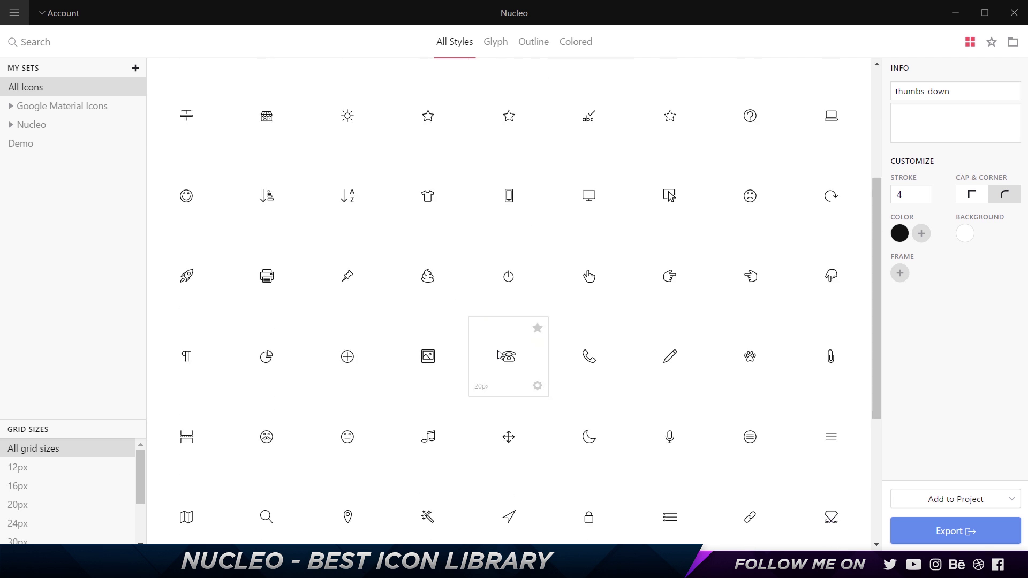
Add the plus-circle, image and telephone icons to a new project named YouTube
{"action": "left_click", "coordinate": [347, 360]}
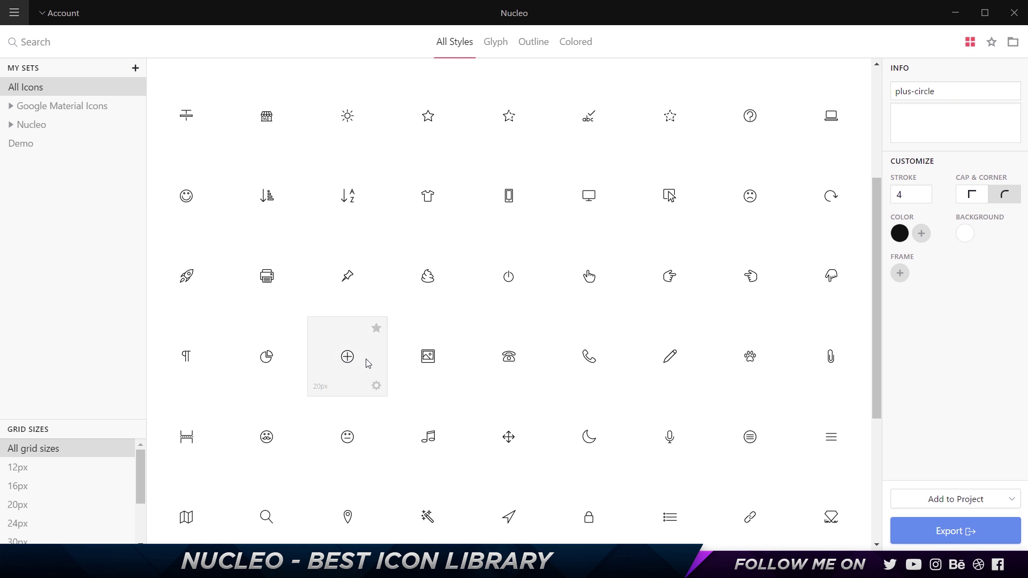
{"action": "left_click", "coordinate": [419, 357], "text": "ctrl"}
{"action": "left_click", "coordinate": [497, 363], "text": "ctrl"}
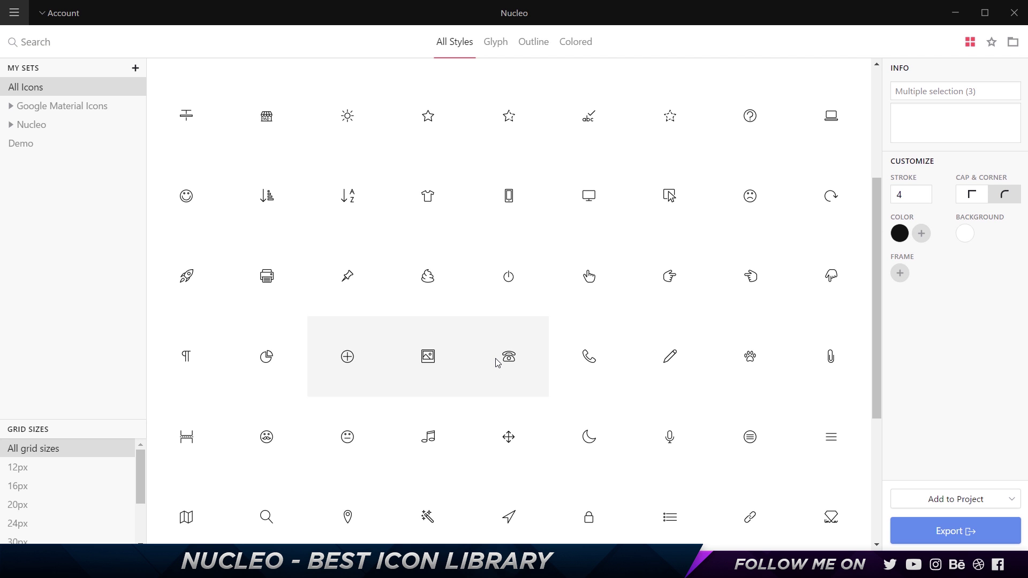
{"action": "left_click", "coordinate": [992, 525]}
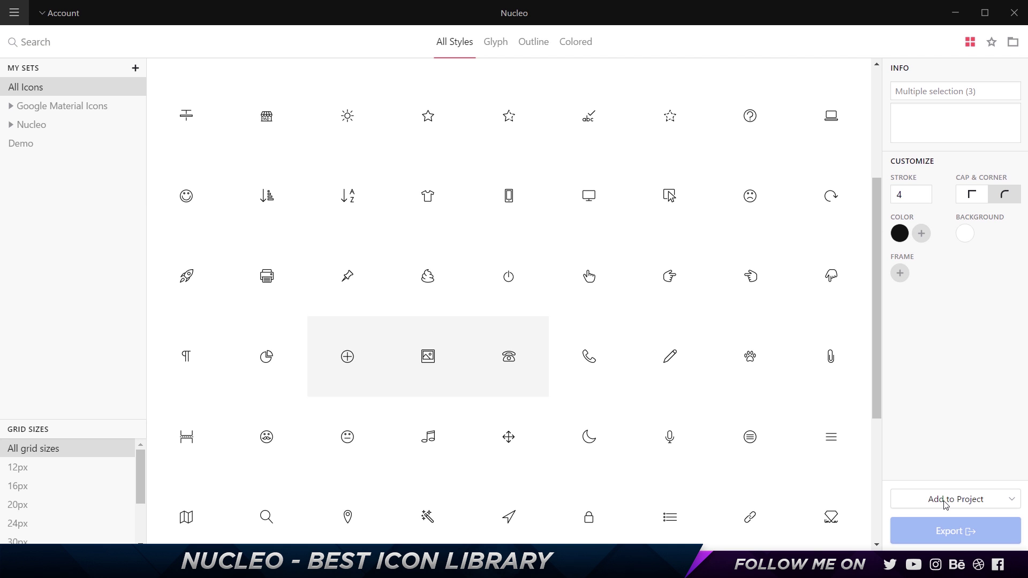
{"action": "right_click", "coordinate": [504, 364]}
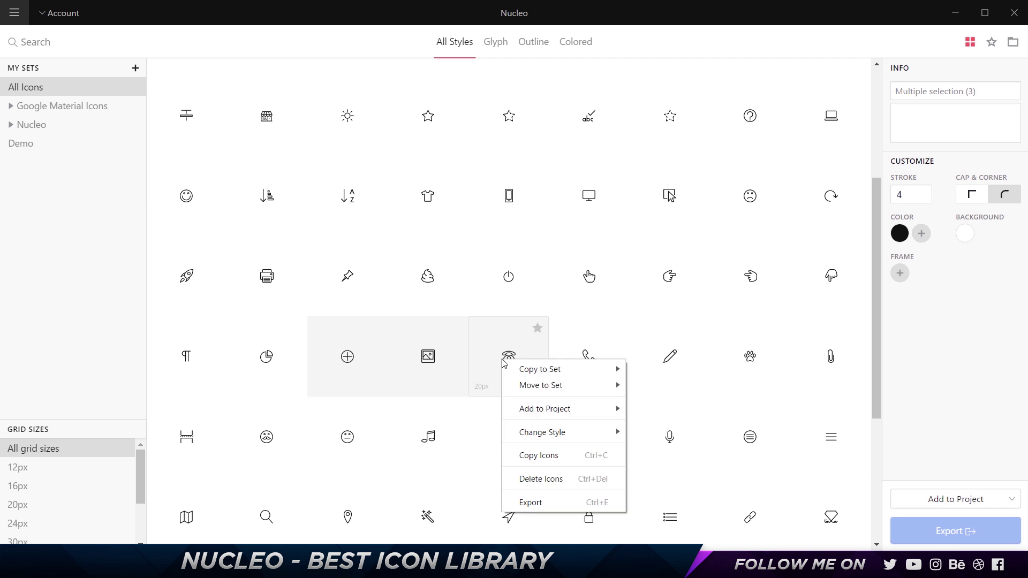
{"action": "mouse_move", "coordinate": [506, 410]}
{"action": "mouse_move", "coordinate": [664, 409]}
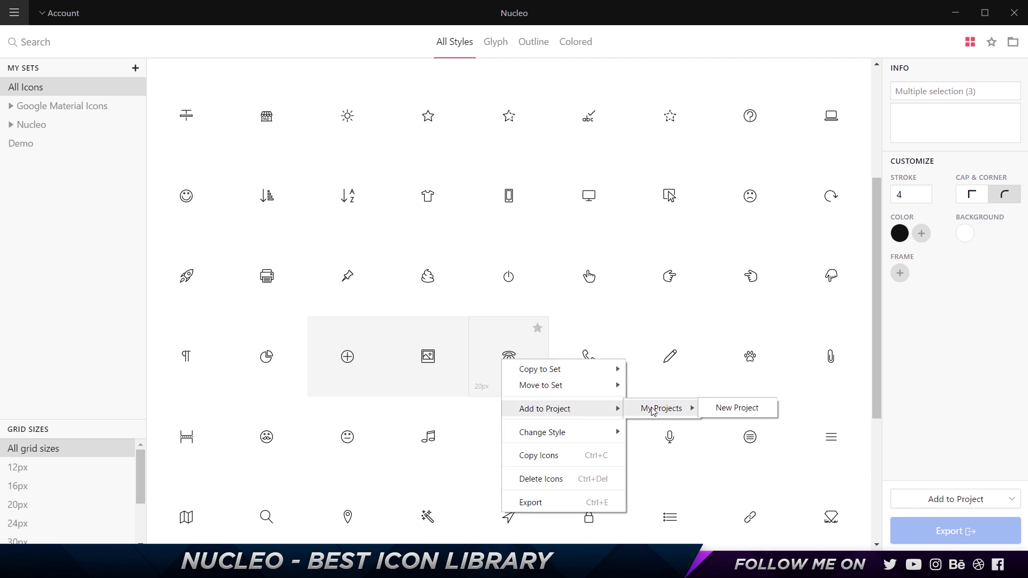
{"action": "left_click", "coordinate": [719, 410]}
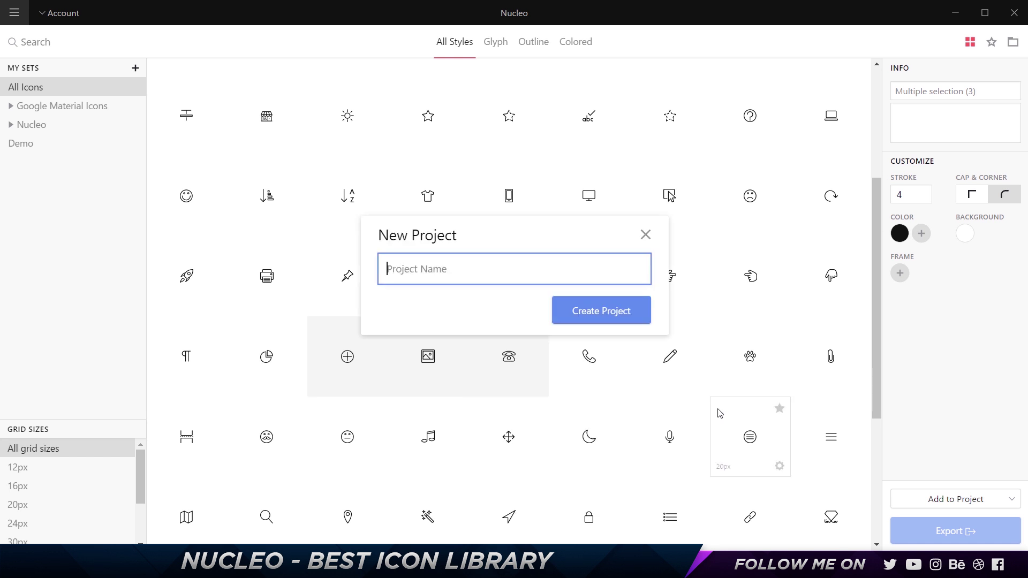
{"action": "type", "text": "YouTube"}
{"action": "left_click", "coordinate": [628, 320]}
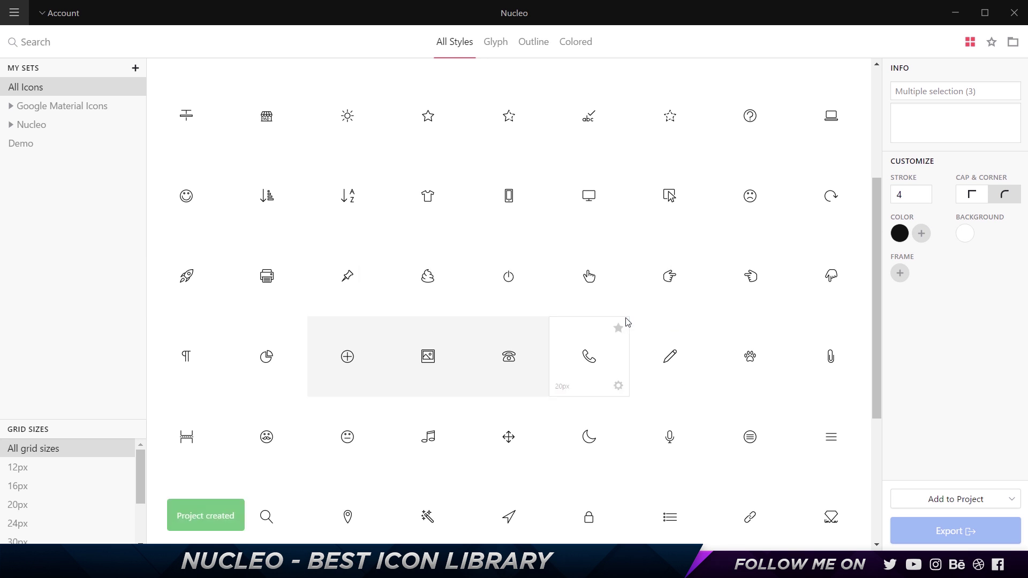
Delete the YouTube project from Projects and return to the full icon library
{"action": "left_click", "coordinate": [1012, 43]}
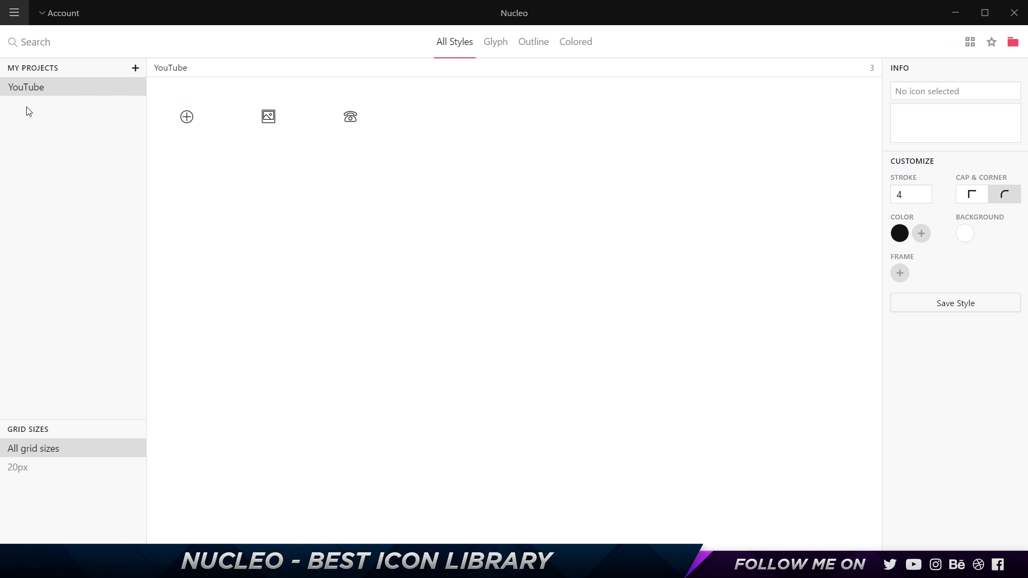
{"action": "key", "text": "Delete"}
{"action": "left_click", "coordinate": [513, 277]}
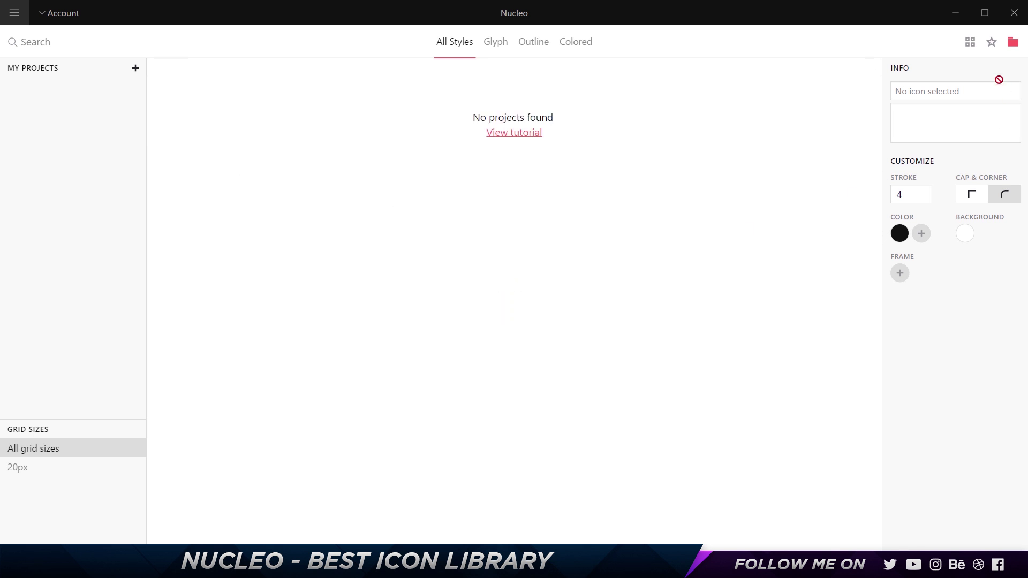
{"action": "left_click", "coordinate": [970, 42]}
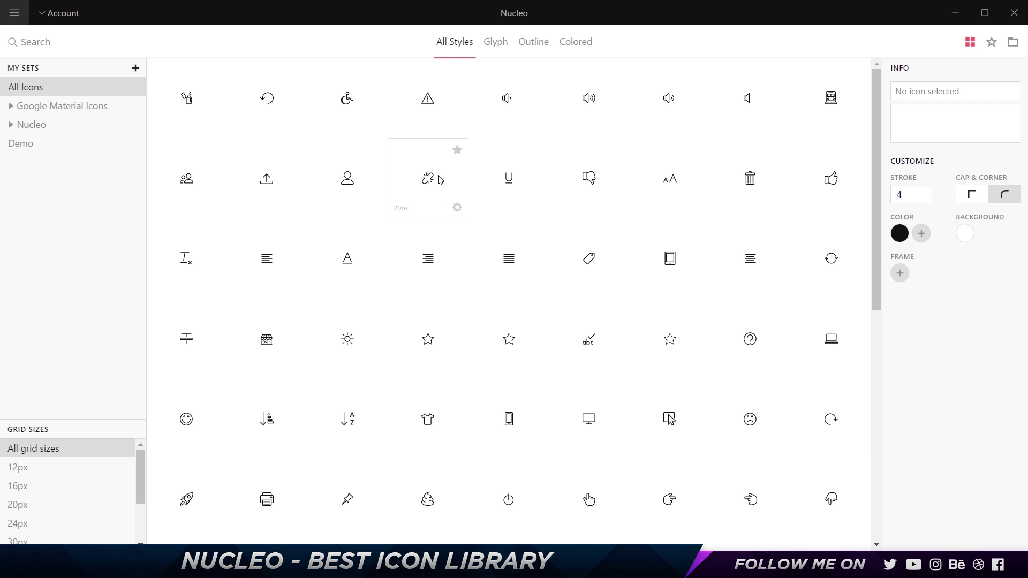
Review the unlink icon's Copy to Set, Move to Set, Add to Project and Change Style actions, then choose Export
{"action": "left_click", "coordinate": [457, 208]}
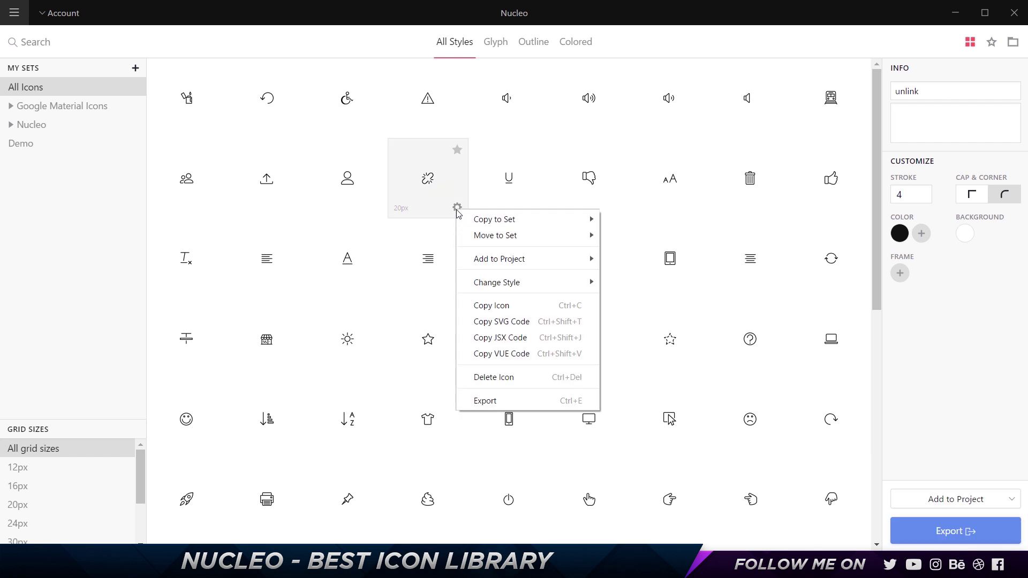
{"action": "mouse_move", "coordinate": [471, 221]}
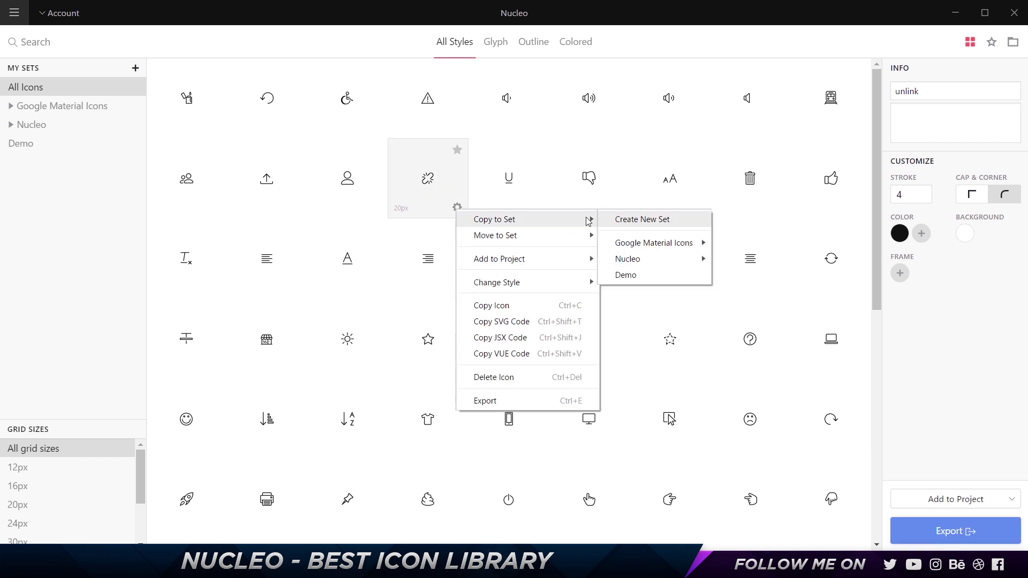
{"action": "mouse_move", "coordinate": [527, 240]}
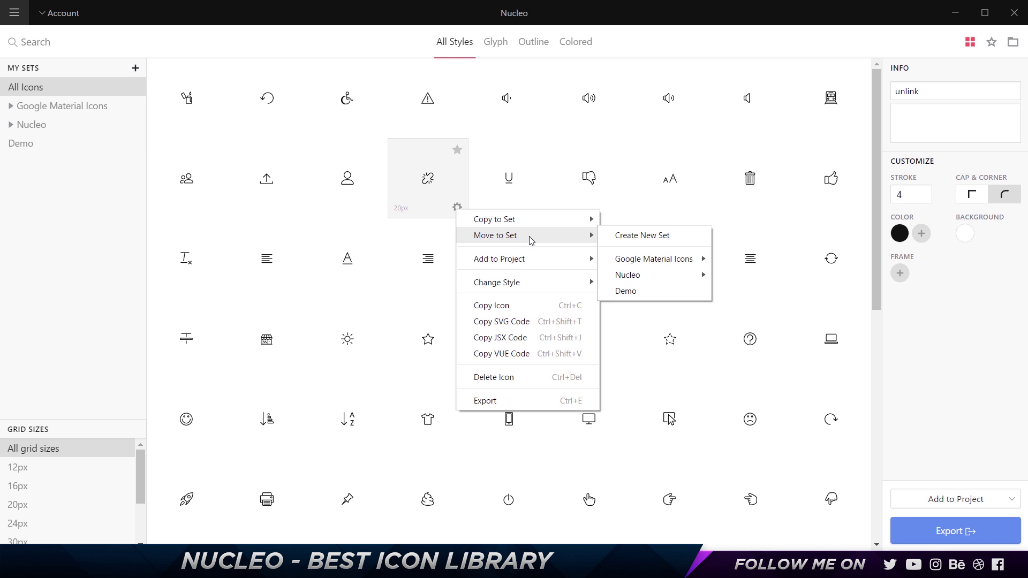
{"action": "mouse_move", "coordinate": [524, 267]}
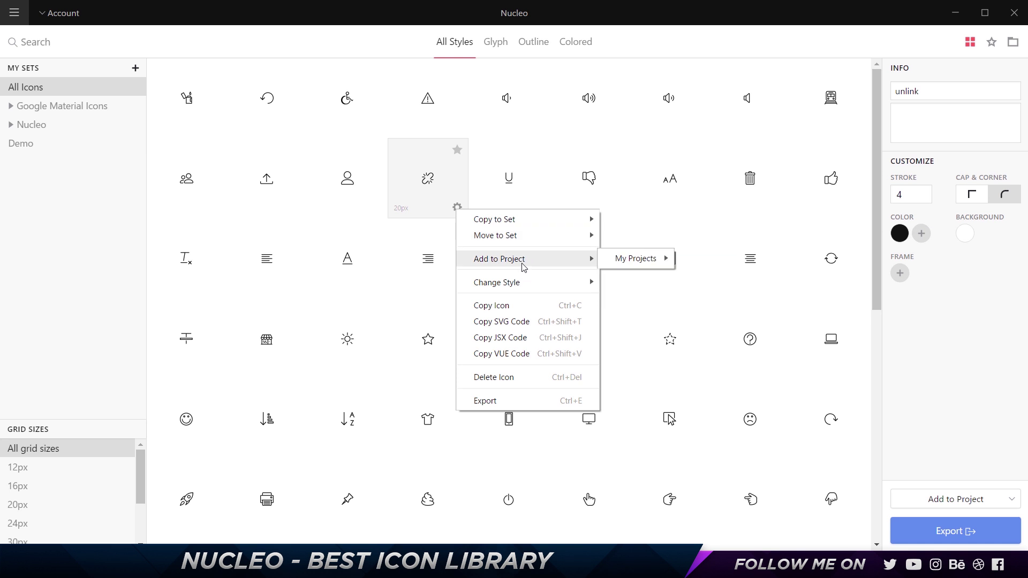
{"action": "mouse_move", "coordinate": [526, 285]}
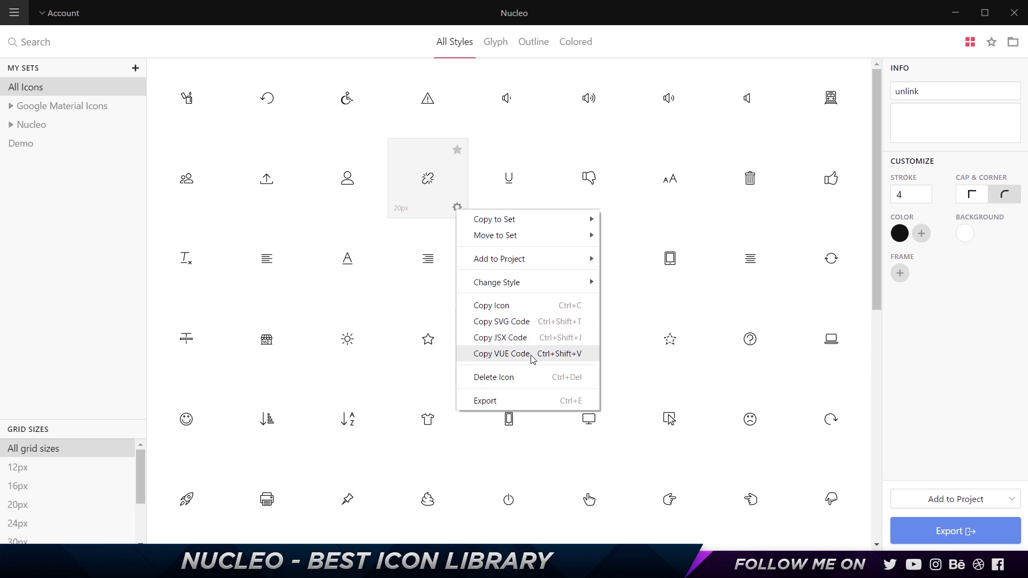
{"action": "left_click", "coordinate": [526, 401]}
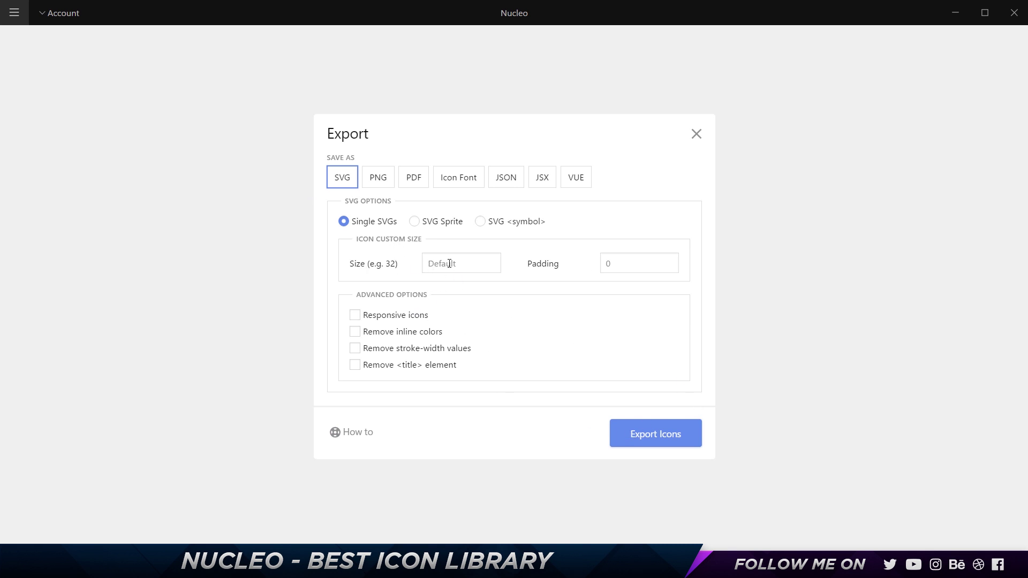
Reopen export settings, try SVG Sprite then SVG <symbol>, and close without exporting
{"action": "left_click", "coordinate": [697, 134]}
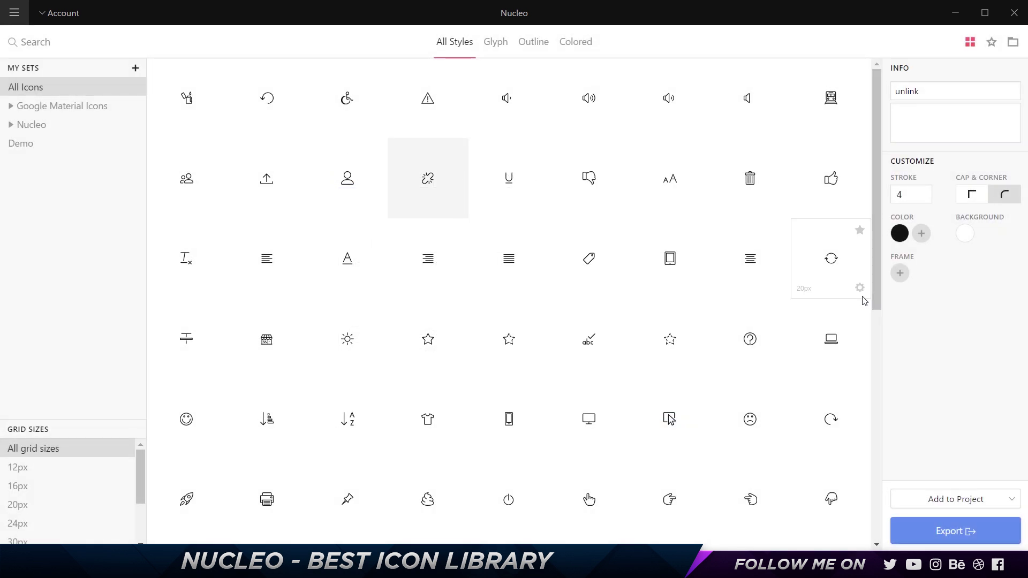
{"action": "left_click", "coordinate": [958, 536]}
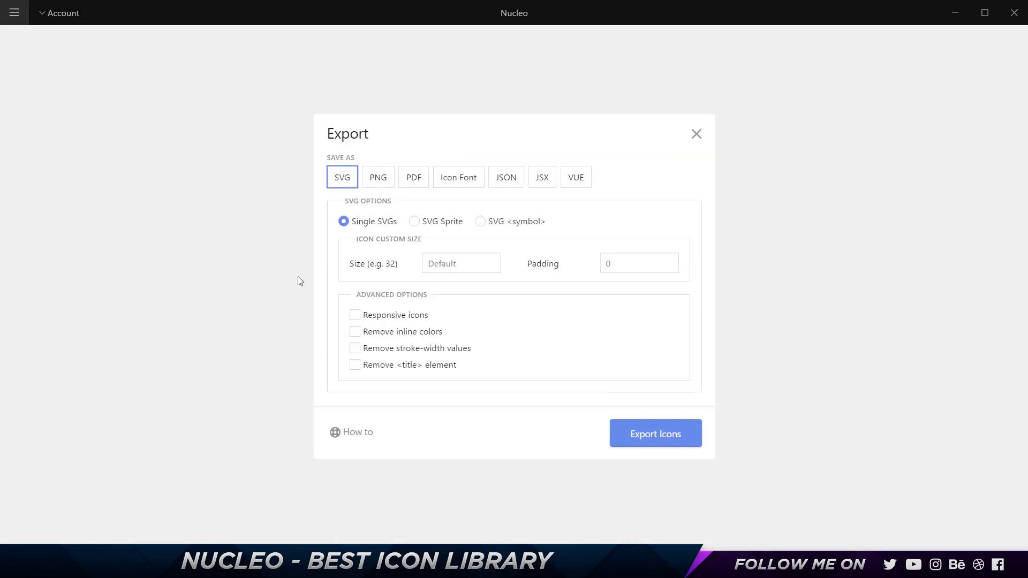
{"action": "left_click", "coordinate": [416, 221]}
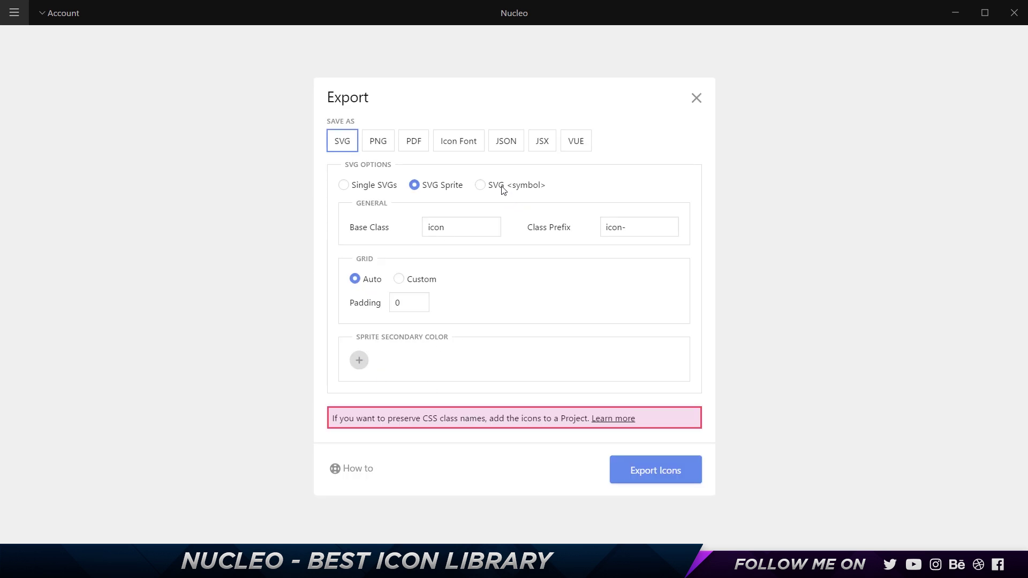
{"action": "left_click", "coordinate": [481, 187]}
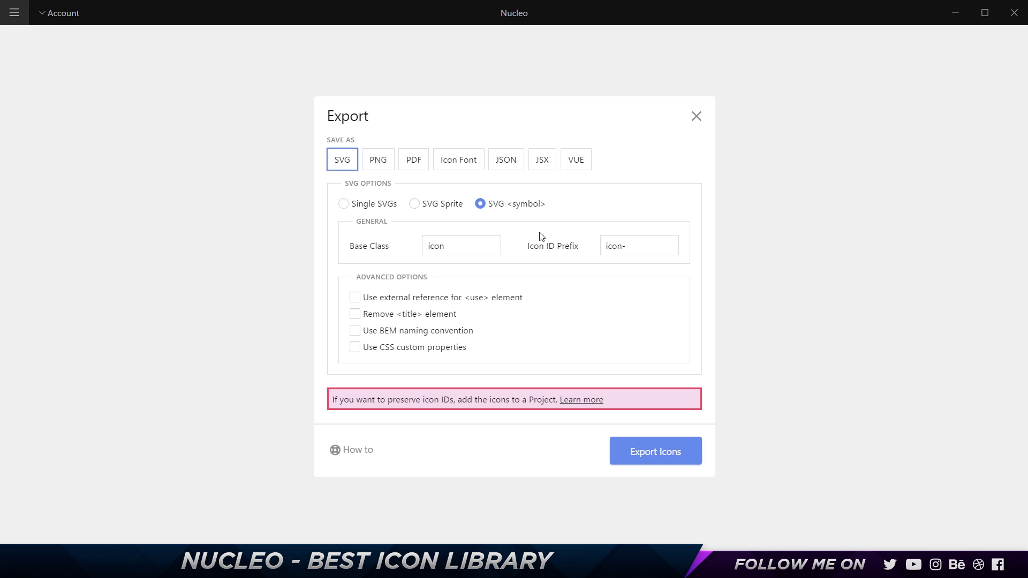
{"action": "left_click", "coordinate": [696, 117]}
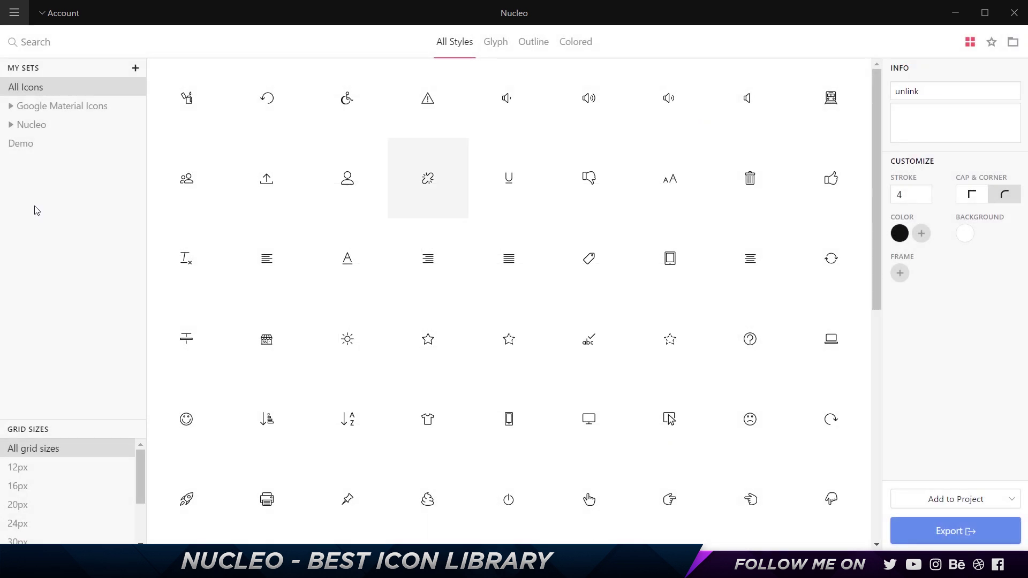
{"action": "left_click", "coordinate": [14, 12]}
{"action": "mouse_move", "coordinate": [27, 25]}
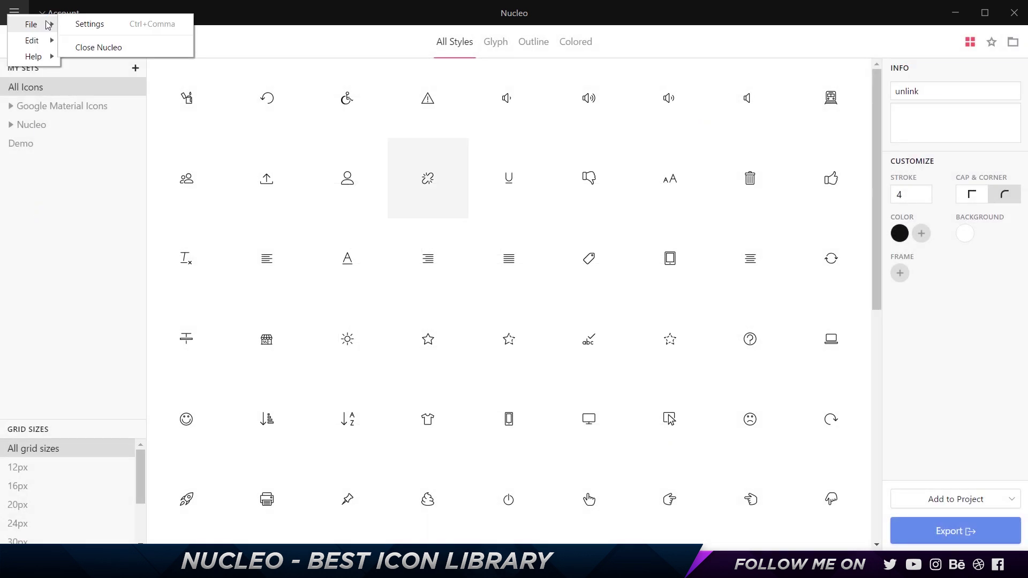
{"action": "left_click", "coordinate": [89, 24]}
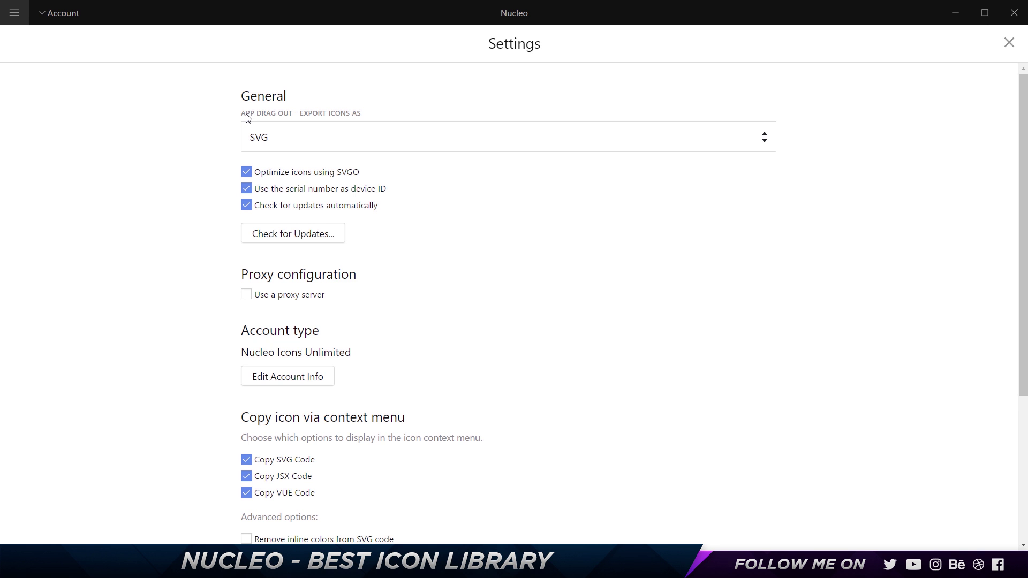
{"action": "left_click", "coordinate": [634, 141]}
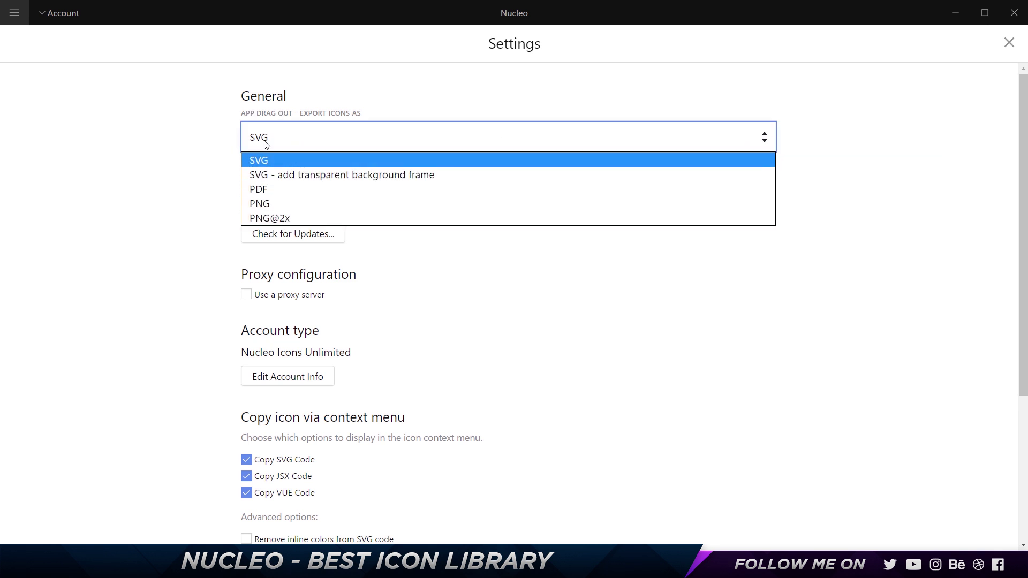
{"action": "left_click", "coordinate": [493, 265]}
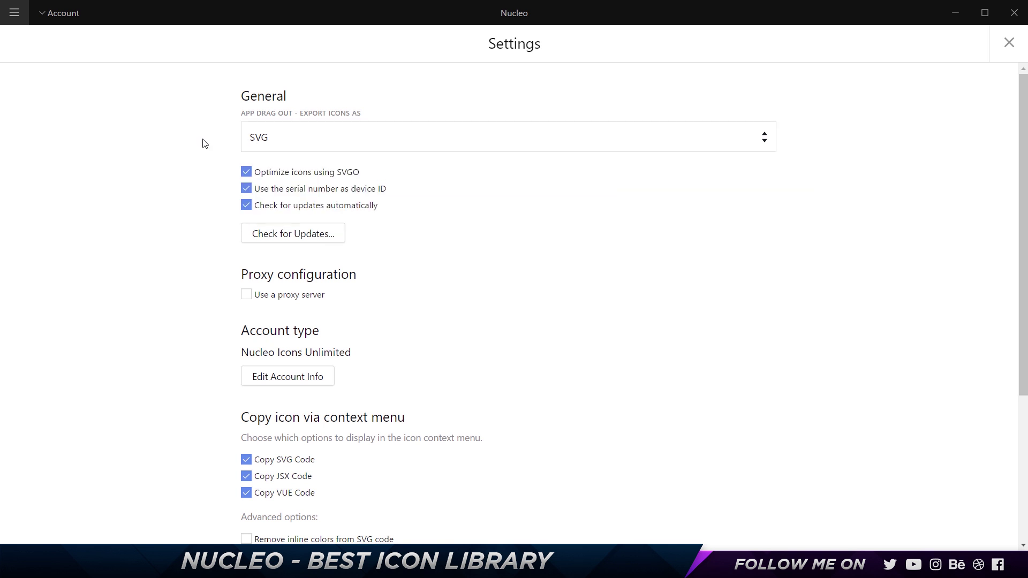
{"action": "scroll", "coordinate": [373, 225], "scroll_direction": "down", "scroll_amount": 1}
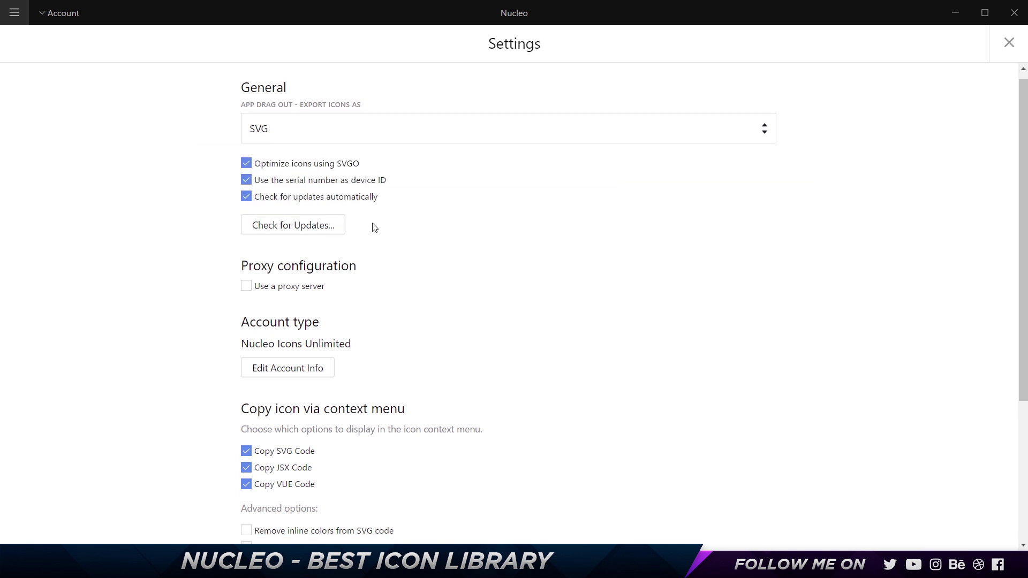
{"action": "scroll", "coordinate": [375, 226], "scroll_direction": "down", "scroll_amount": 4}
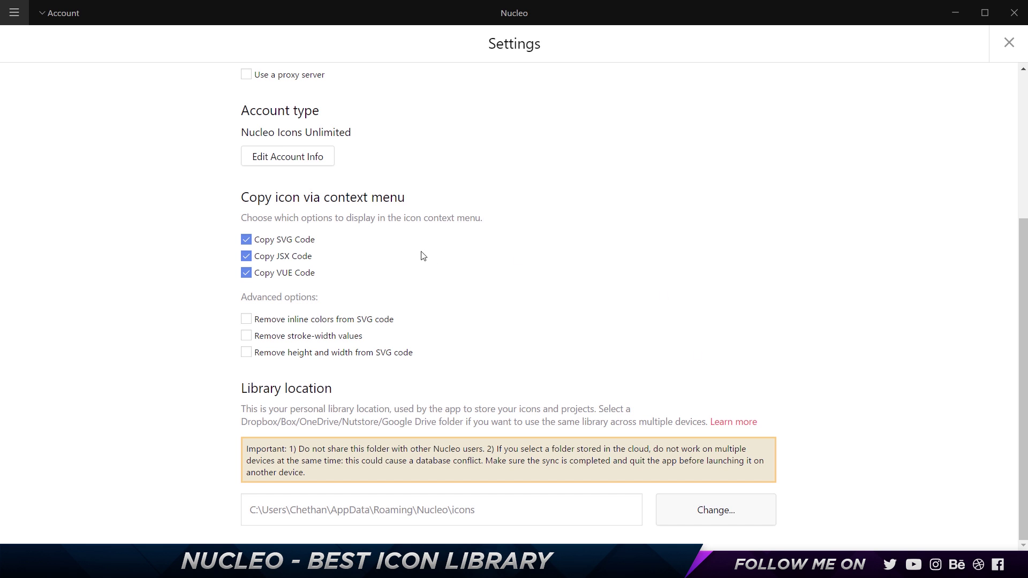
{"action": "left_click", "coordinate": [1009, 43]}
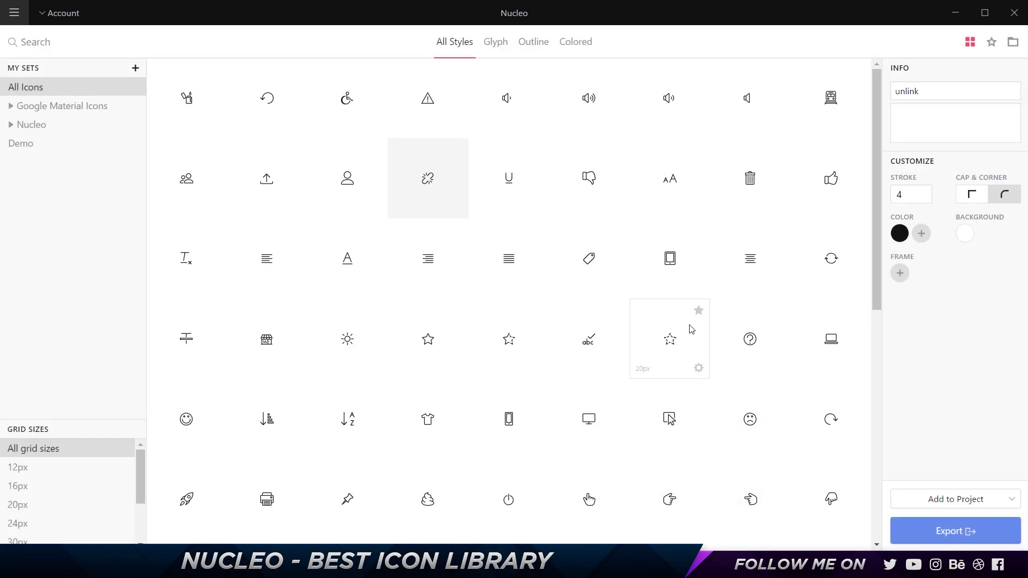
Switch to Chrome's nucleoapp.com/docs/shortcuts page, highlight Focus on Search, and scroll through the table
{"action": "left_click", "coordinate": [399, 567]}
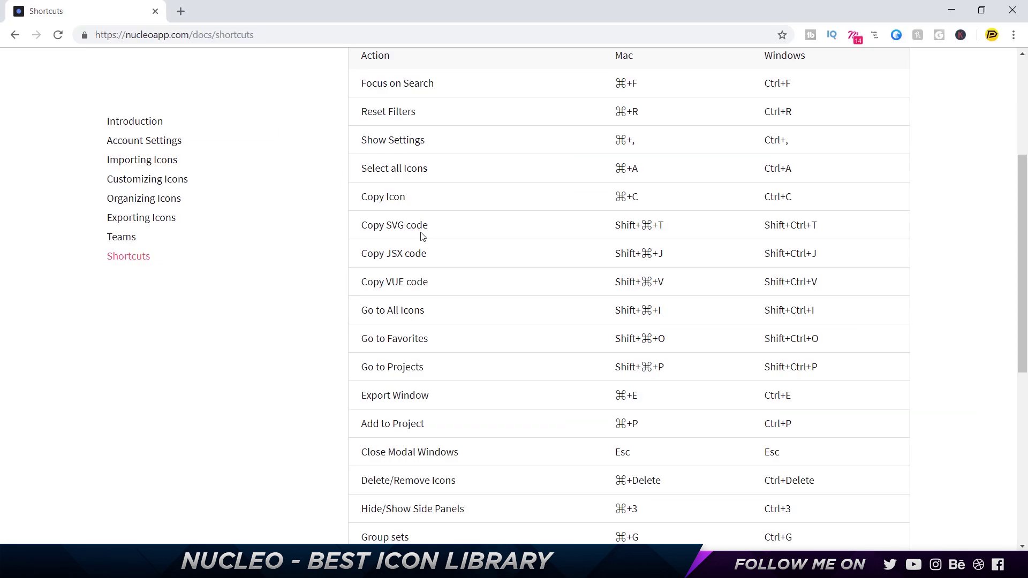
{"action": "scroll", "coordinate": [422, 237], "scroll_direction": "up", "scroll_amount": 4}
{"action": "scroll", "coordinate": [422, 237], "scroll_direction": "down", "scroll_amount": 4}
{"action": "scroll", "coordinate": [420, 232], "scroll_direction": "up", "scroll_amount": 2}
{"action": "left_click_drag", "start_coordinate": [373, 196], "coordinate": [440, 196]}
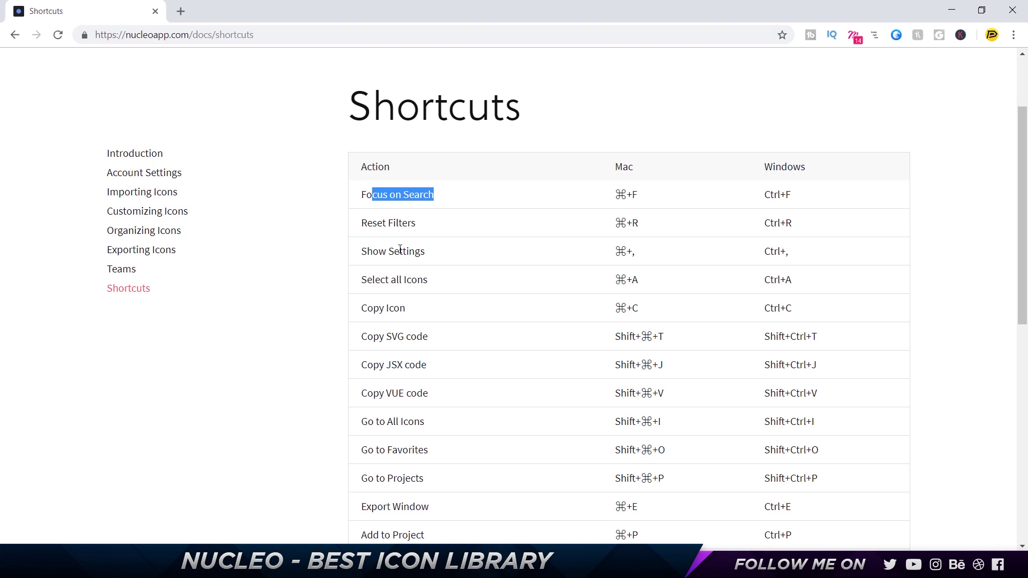
{"action": "scroll", "coordinate": [554, 252], "scroll_direction": "down", "scroll_amount": 8}
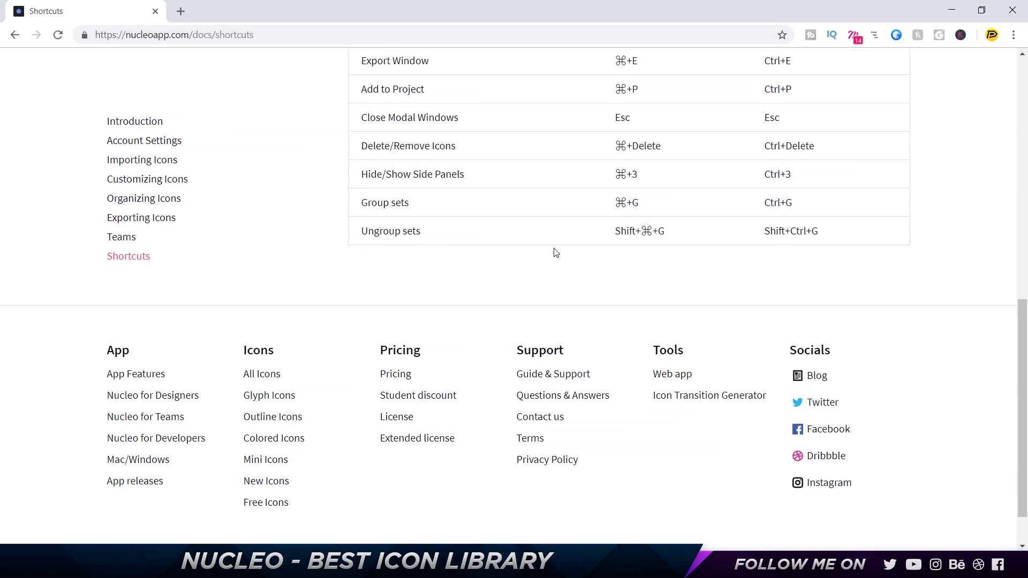